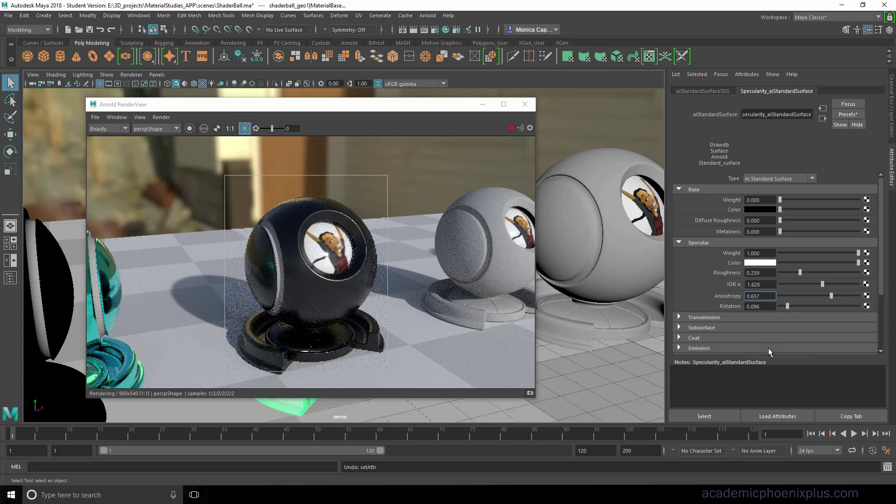
# Set Specularity_aiStandardSurface's specular Anisotropy to 0.783 and Rotation to 0.235.
pyautogui.moveTo(831, 295); pyautogui.dragTo(838, 296)
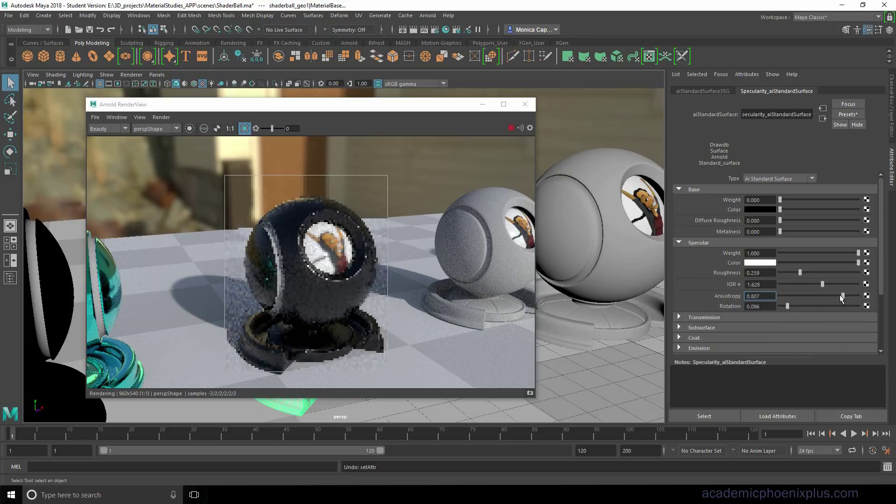
pyautogui.moveTo(788, 306); pyautogui.dragTo(798, 306)
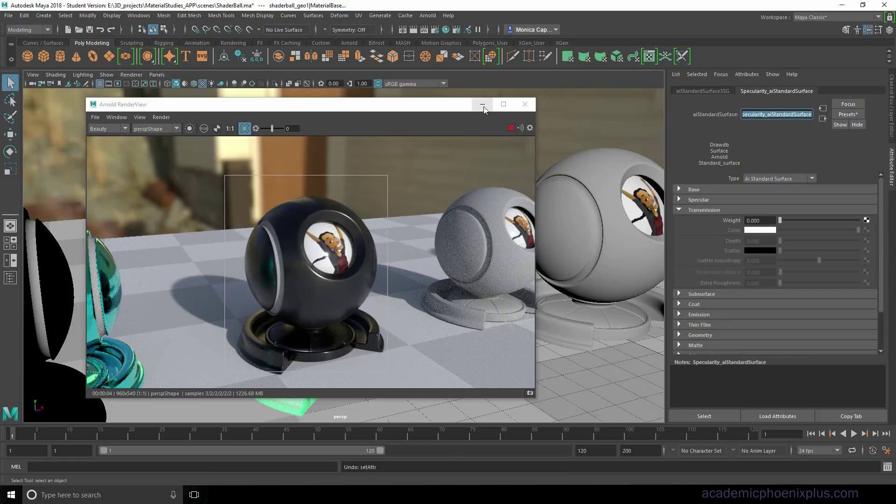
# Assign a new aiStandardSurface named Transmission_aiStandardSurface to the next shader ball's sphere.
pyautogui.click(482, 104)
pyautogui.click(617, 242)
pyautogui.press('f')
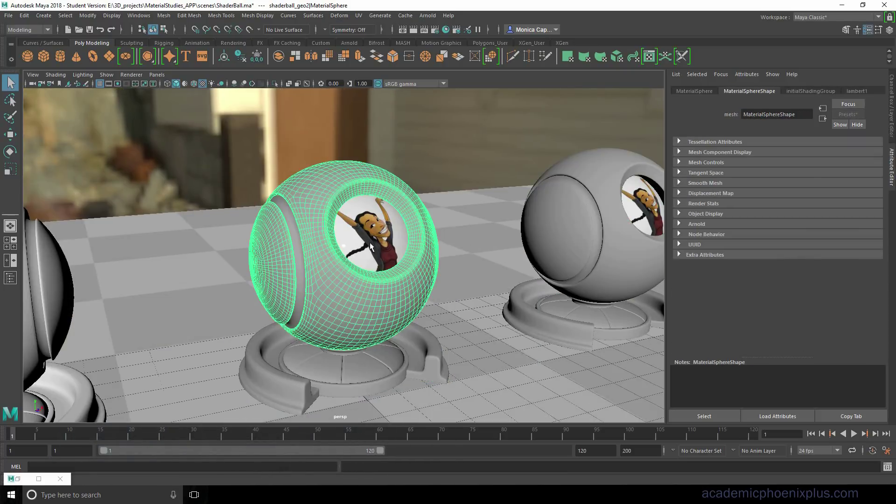
pyautogui.rightClick(369, 275)
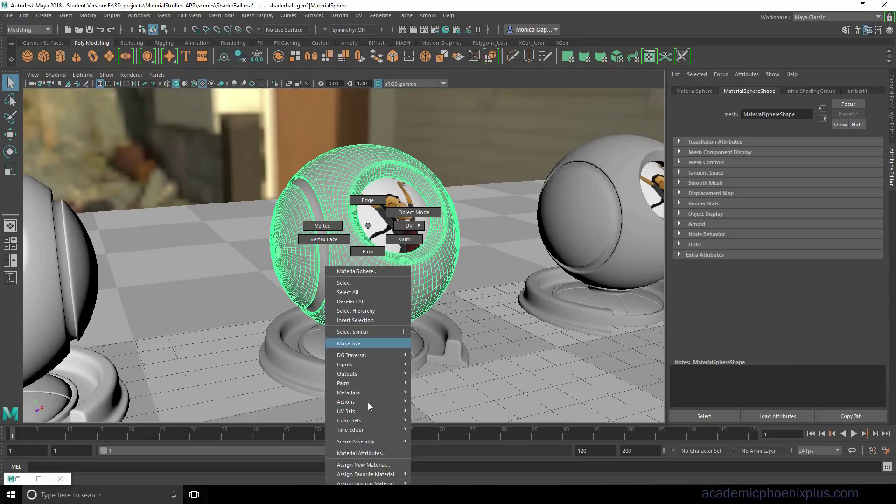
pyautogui.click(380, 465)
pyautogui.click(399, 275)
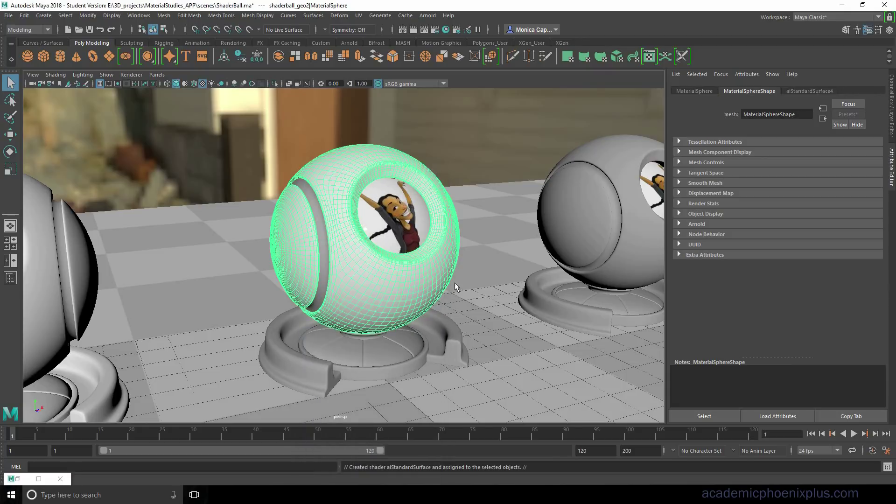
pyautogui.press('Home')
pyautogui.write('Transmis')
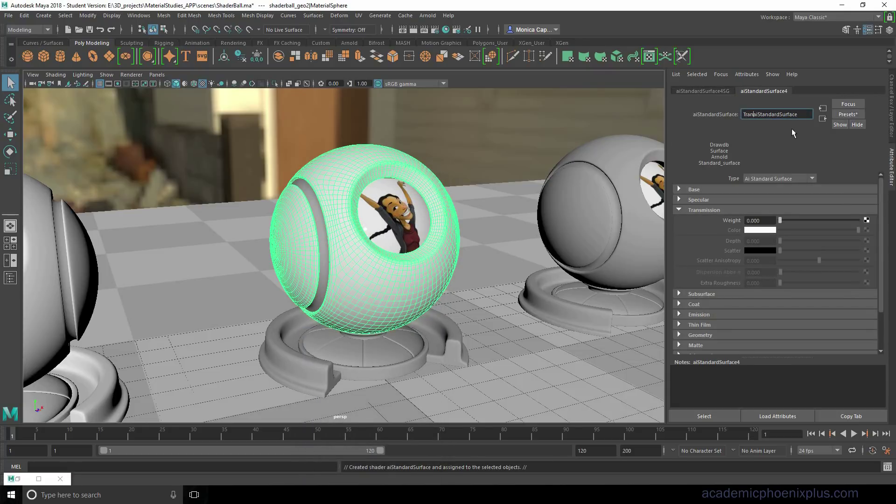
pyautogui.write('sion')
pyautogui.press('Return')
# Assign Transmission_aiStandardSurface to the inner base and bring the render preview back.
pyautogui.click(298, 369)
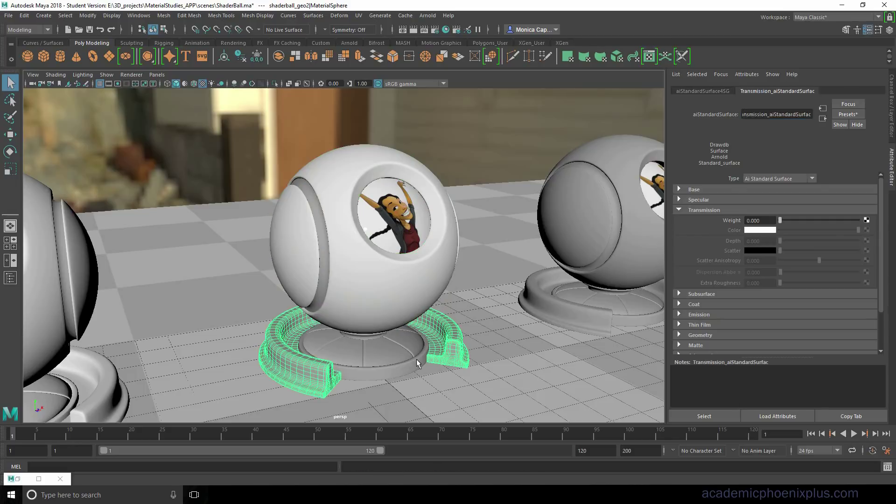
pyautogui.click(399, 363)
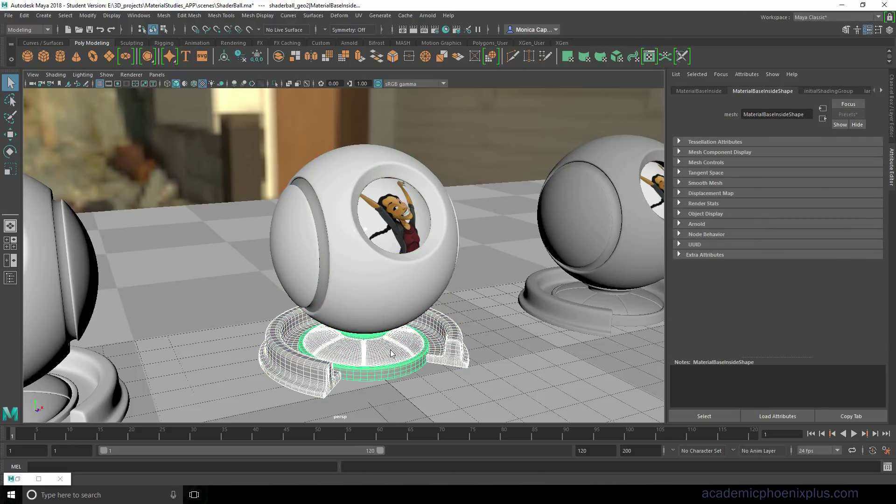
pyautogui.rightClick(391, 349)
pyautogui.moveTo(419, 481)
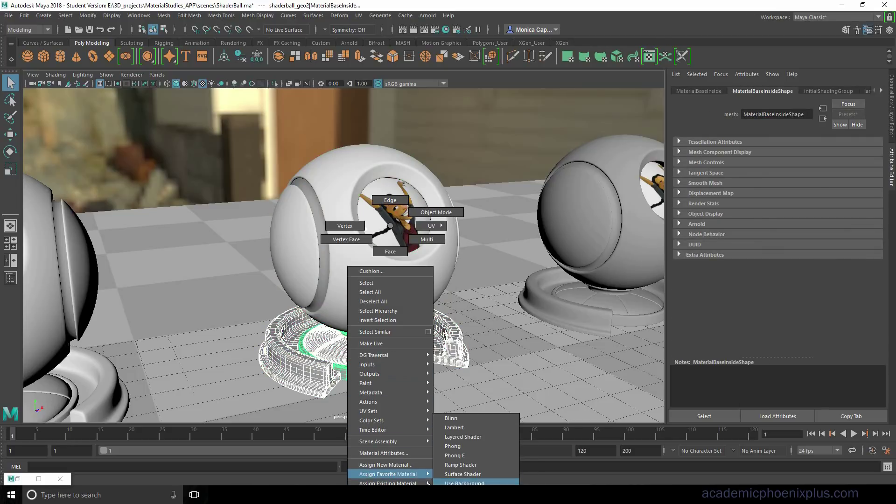
pyautogui.click(481, 464)
pyautogui.click(387, 321)
pyautogui.click(18, 478)
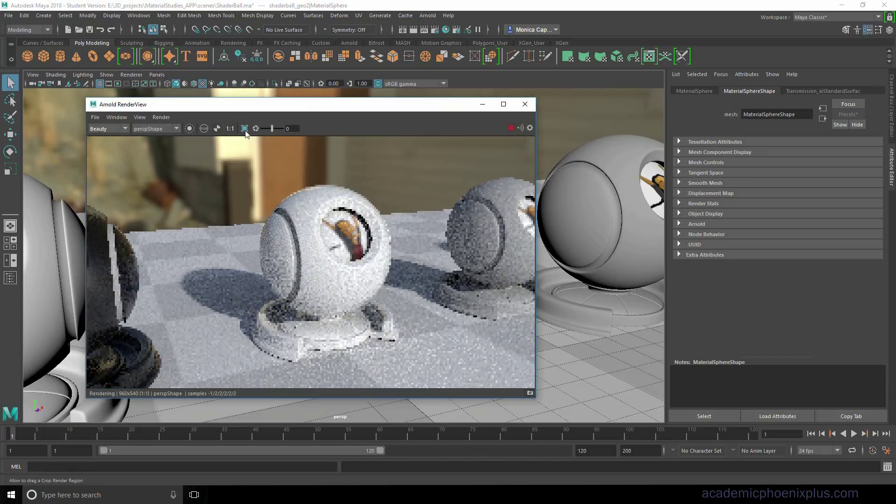
# Render a region around the centre ball and set its Transmission Weight to 0.831.
pyautogui.moveTo(245, 174); pyautogui.dragTo(425, 364)
pyautogui.click(482, 105)
pyautogui.click(823, 91)
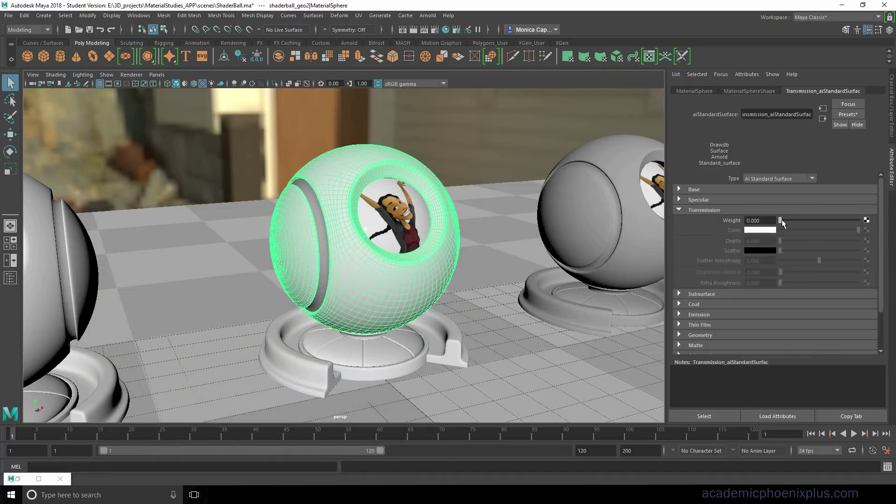
pyautogui.moveTo(780, 219); pyautogui.dragTo(828, 219)
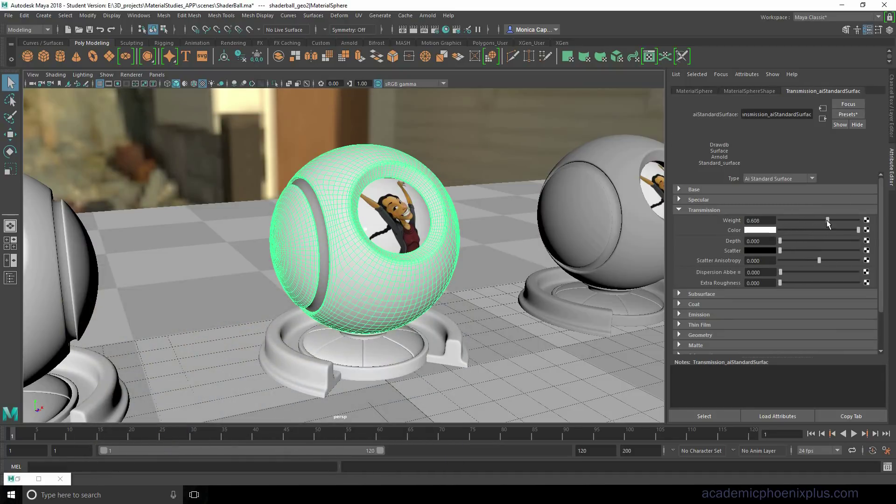
pyautogui.click(16, 480)
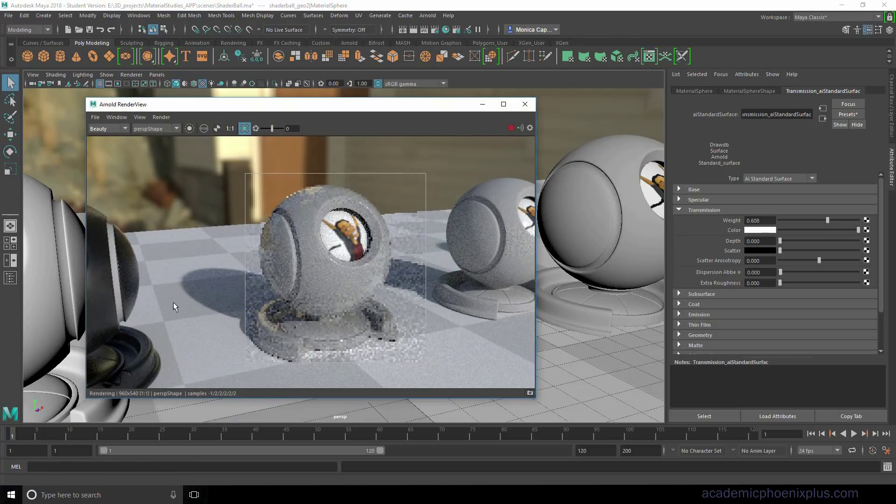
pyautogui.moveTo(829, 219); pyautogui.dragTo(858, 218)
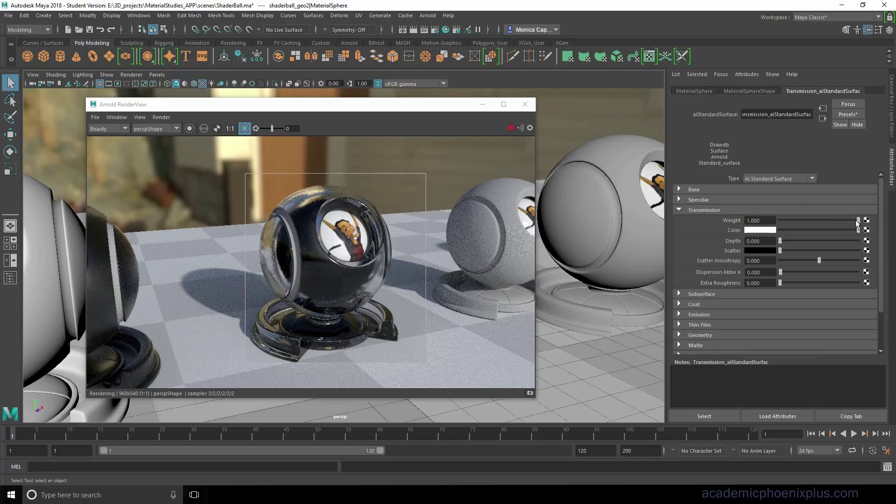
pyautogui.moveTo(858, 220); pyautogui.dragTo(843, 218)
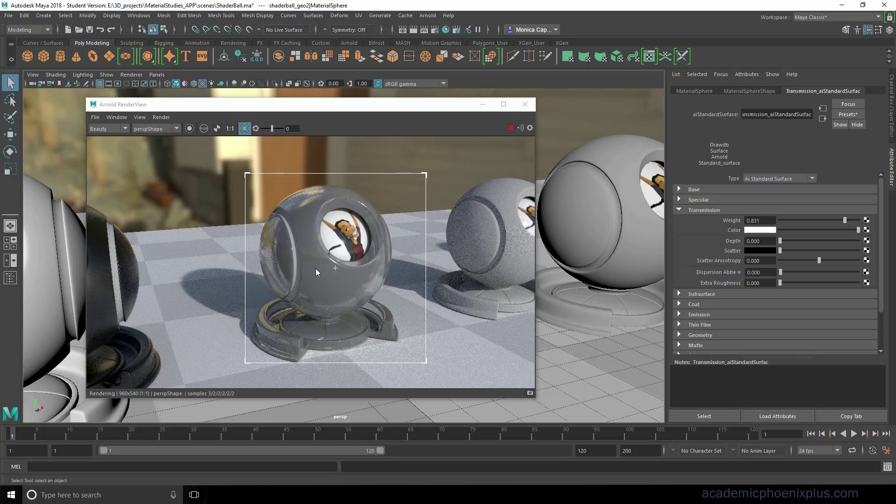
pyautogui.click(483, 105)
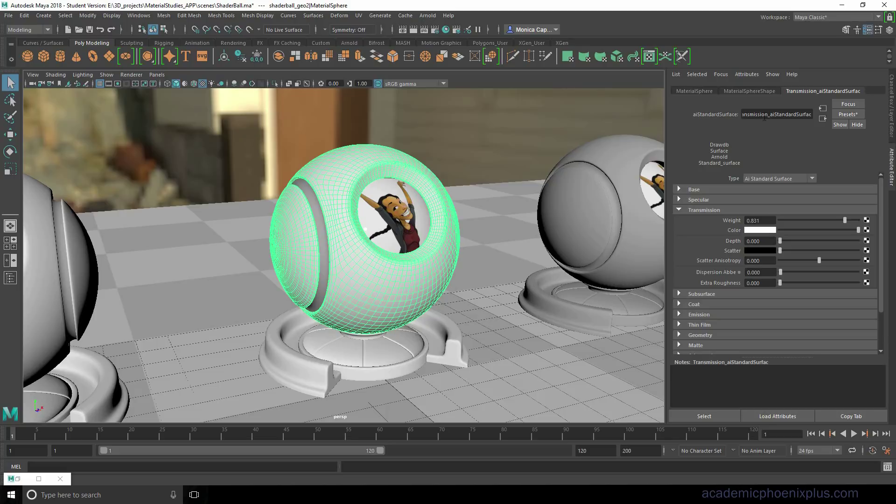
# Turn off Opaque in MaterialSphereShape's Arnold settings and preview the render.
pyautogui.click(757, 91)
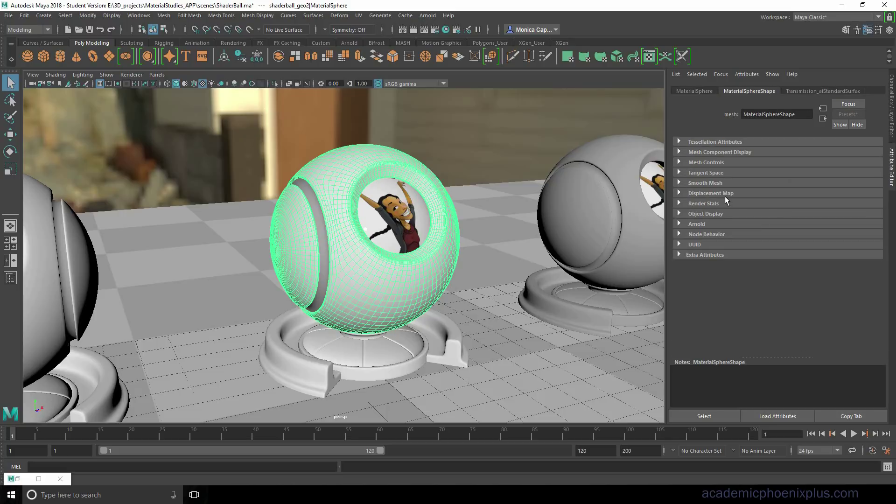
pyautogui.click(703, 224)
pyautogui.click(789, 91)
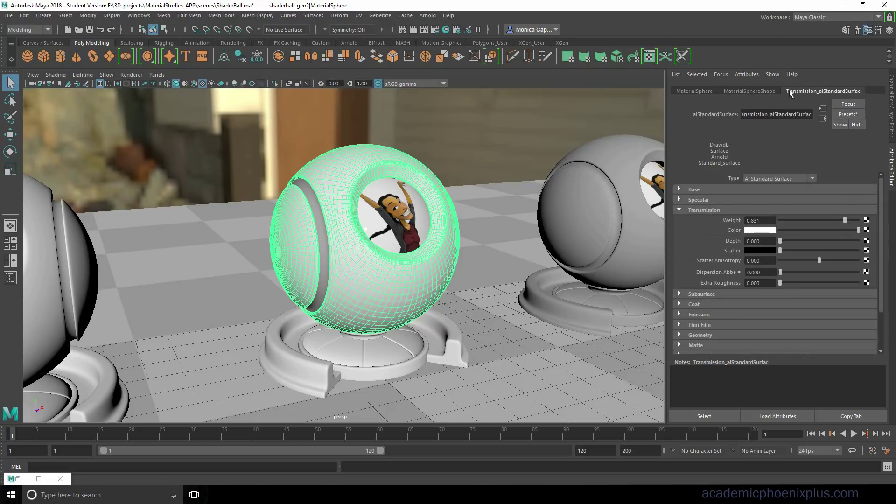
pyautogui.keyDown('shift'); pyautogui.click(393, 220); pyautogui.keyUp('shift')
pyautogui.click(754, 91)
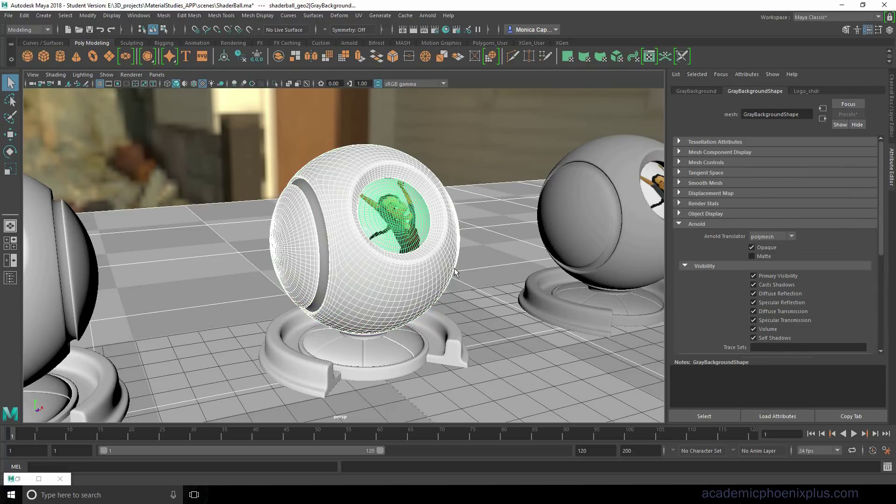
pyautogui.hotkey('ctrl', 'z')
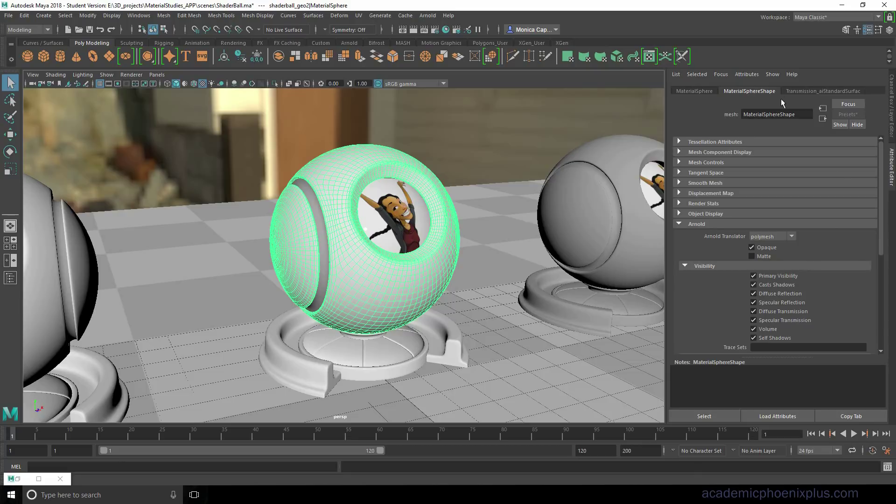
pyautogui.click(700, 225)
pyautogui.click(700, 226)
pyautogui.click(769, 247)
pyautogui.click(30, 481)
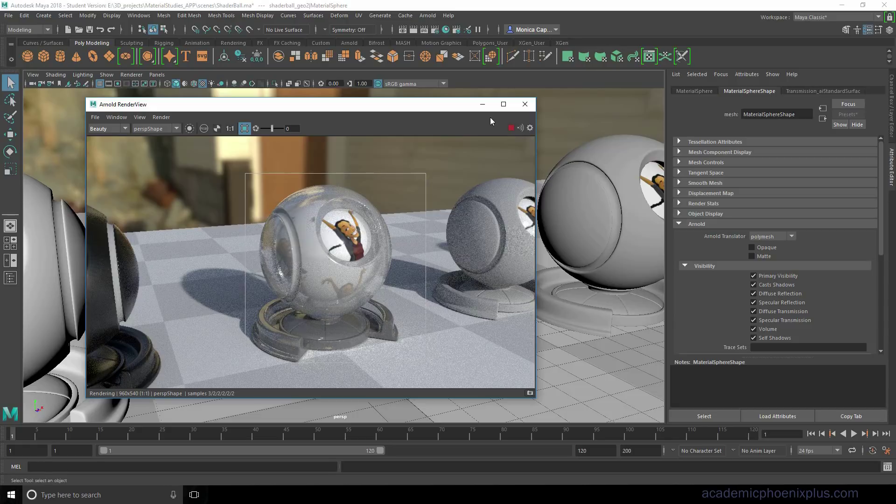
# Turn off Opaque on the outer base ring's MaterialBaseShape and re-render.
pyautogui.click(483, 104)
pyautogui.click(372, 341)
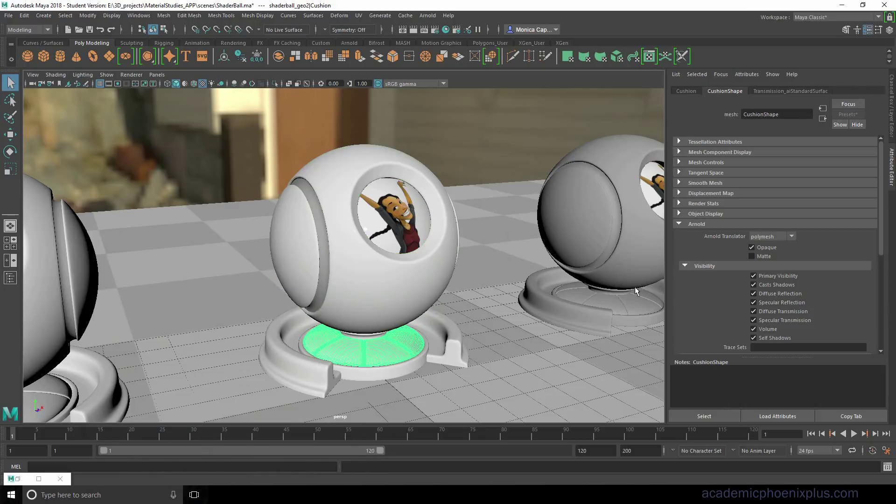
pyautogui.click(388, 371)
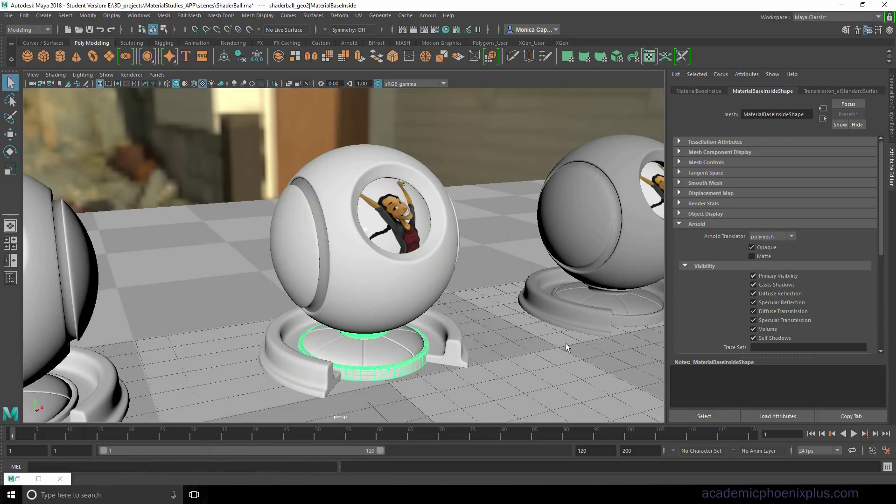
pyautogui.click(444, 357)
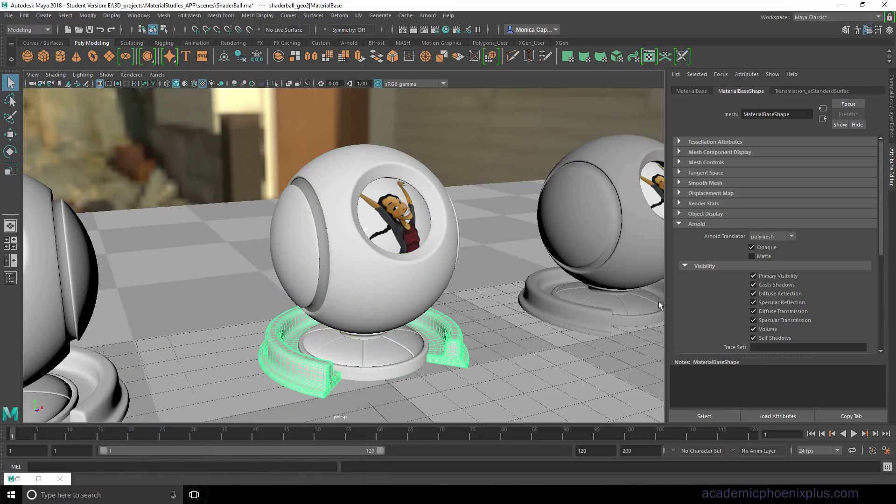
pyautogui.click(767, 248)
pyautogui.click(24, 479)
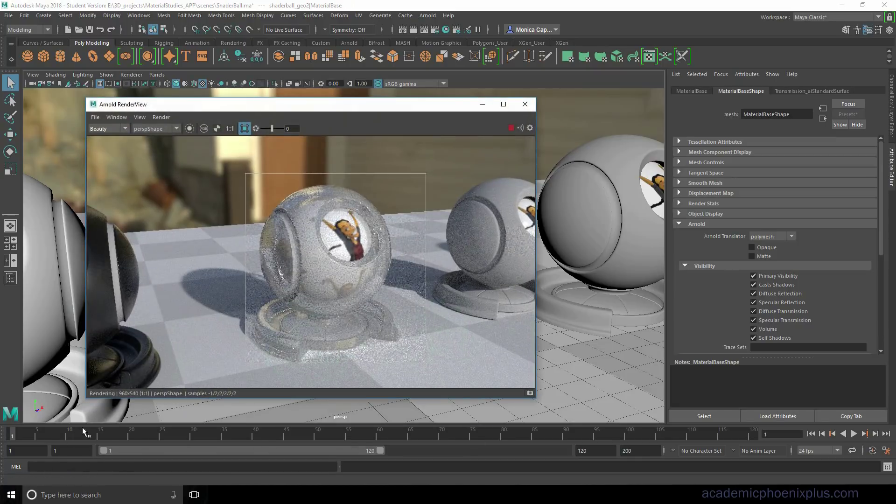
pyautogui.moveTo(421, 109); pyautogui.dragTo(404, 154)
pyautogui.click(826, 91)
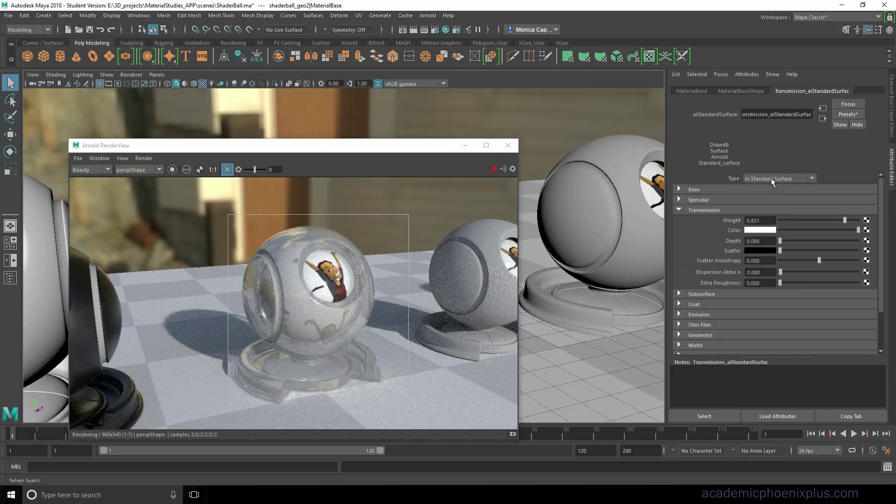
# Raise Transmission_aiStandardSurface's Transmission Weight to the full 1.000.
pyautogui.click(768, 221)
pyautogui.moveTo(844, 219); pyautogui.dragTo(863, 221)
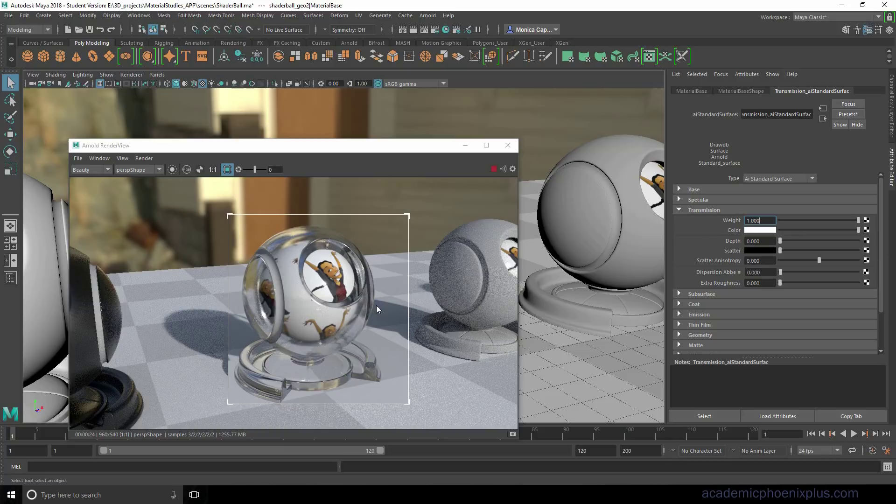
# Set Transmission Color to cyan and limit the Arnold render to a region around the sphere.
pyautogui.click(771, 235)
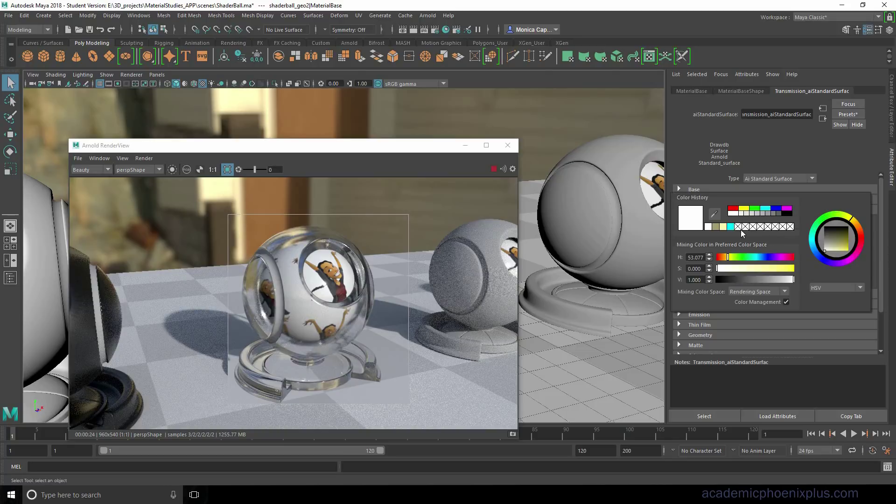
pyautogui.click(730, 227)
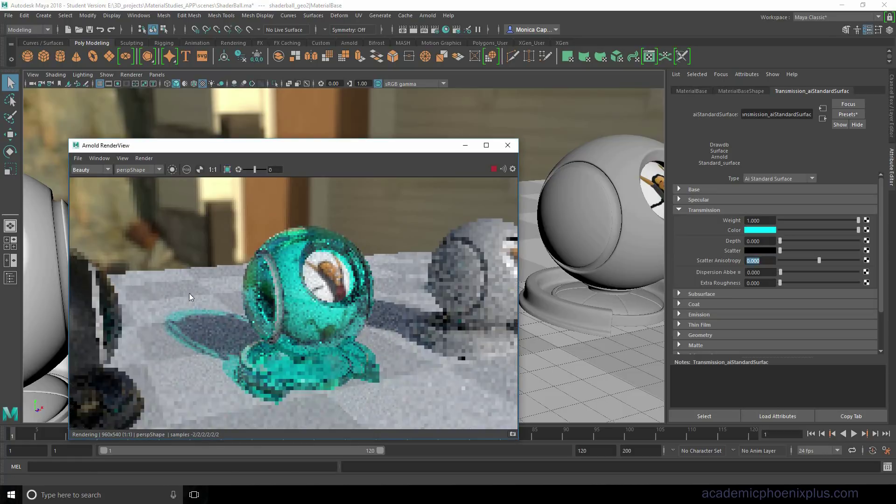
pyautogui.click(227, 170)
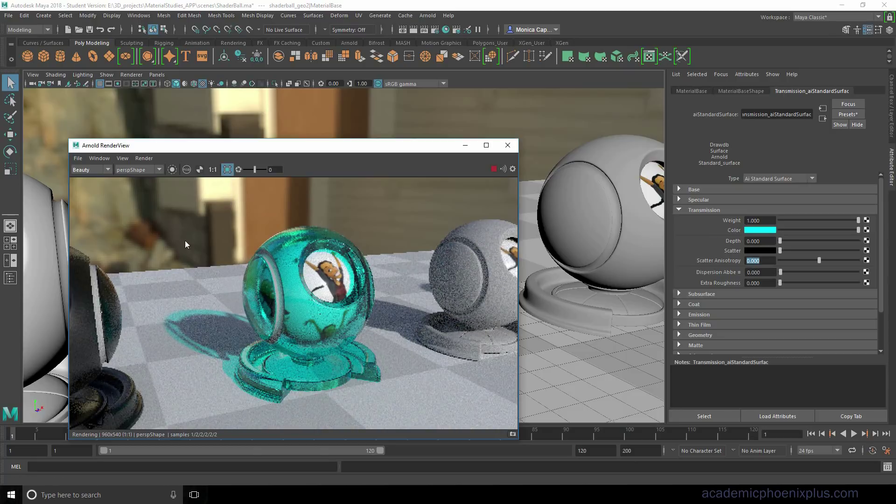
pyautogui.moveTo(151, 230); pyautogui.dragTo(395, 394)
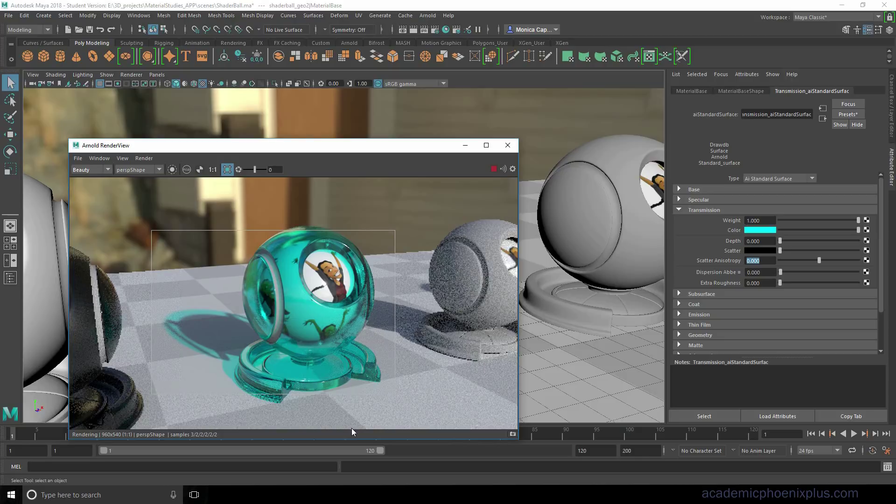
# Snapshot the render, raise Transmission Depth to 62.048 comparing against Snapshot_1, then store Snapshot_2.
pyautogui.click(513, 434)
pyautogui.click(405, 278)
pyautogui.click(774, 90)
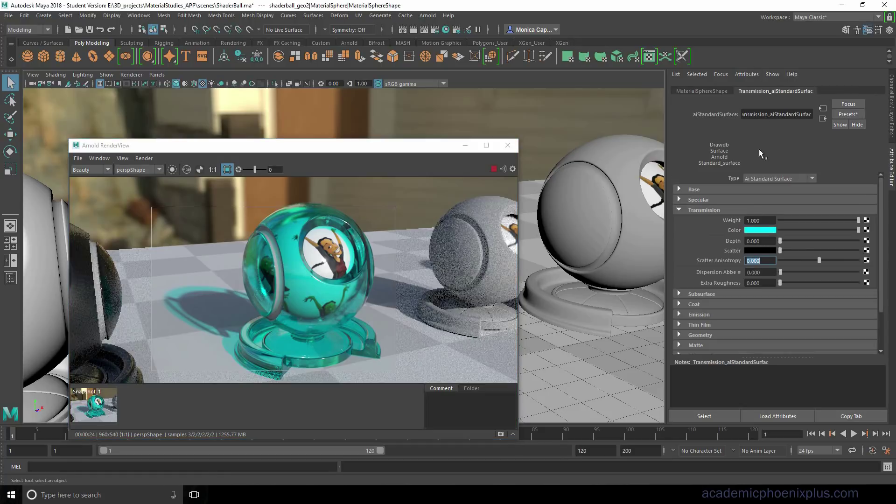
pyautogui.moveTo(780, 241); pyautogui.dragTo(808, 250)
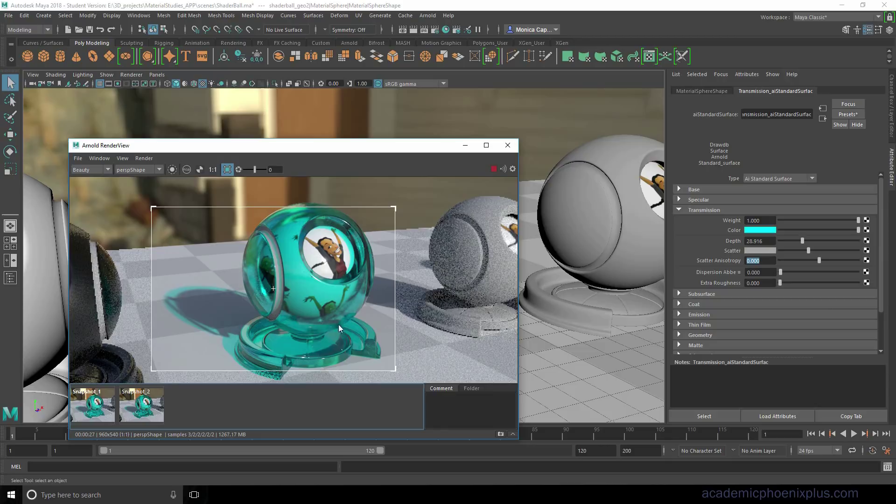
pyautogui.click(95, 414)
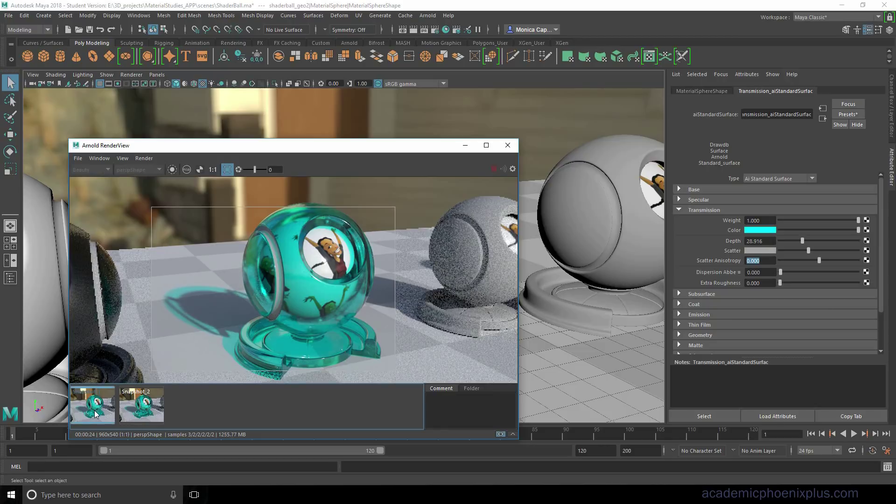
pyautogui.click(142, 416)
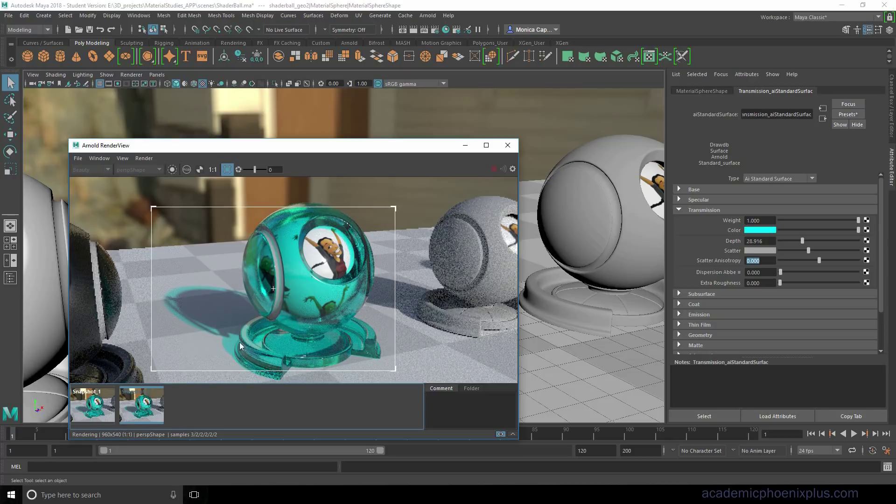
pyautogui.click(99, 415)
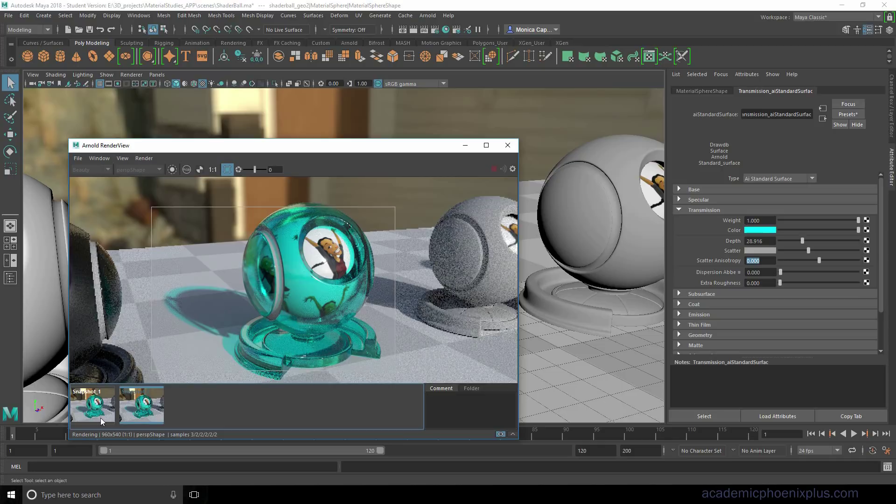
pyautogui.click(133, 408)
pyautogui.moveTo(803, 240)
pyautogui.mouseDown()
pyautogui.moveTo(846, 250)
pyautogui.moveTo(793, 244)
pyautogui.moveTo(819, 250)
pyautogui.moveTo(811, 250)
pyautogui.mouseUp()
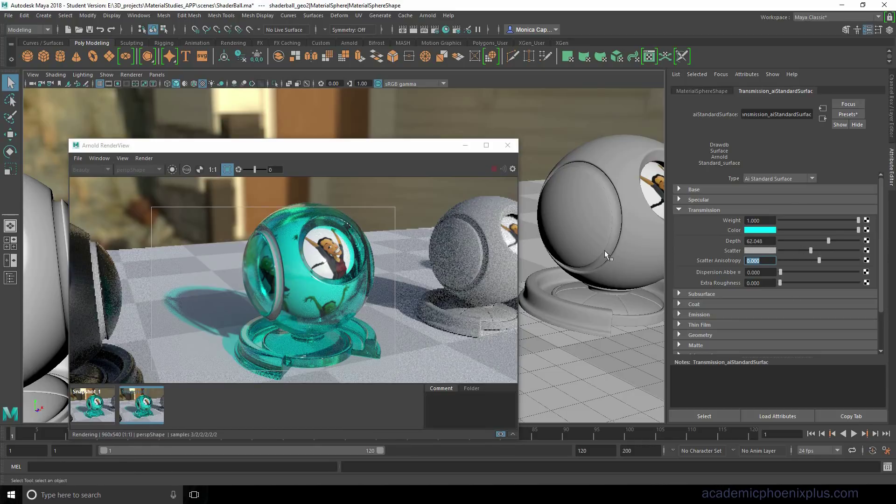
pyautogui.click(501, 435)
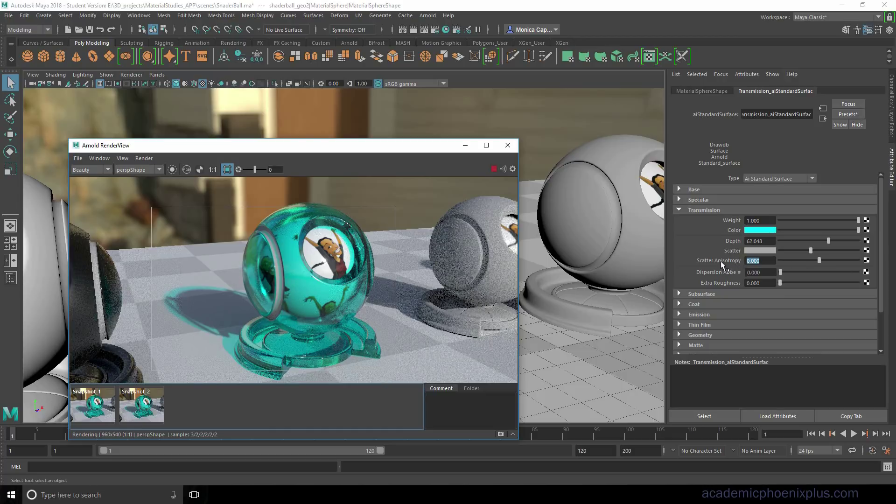
# Set Scatter Anisotropy 0.590, Extra Roughness 0.229 and Dispersion Abbe 3.659, storing Snapshot_3.
pyautogui.moveTo(820, 260); pyautogui.dragTo(837, 260)
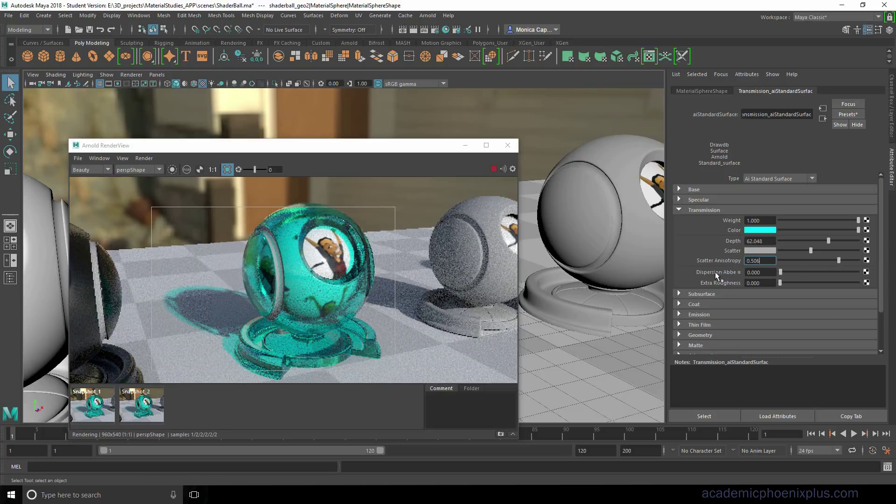
pyautogui.moveTo(838, 261); pyautogui.dragTo(841, 261)
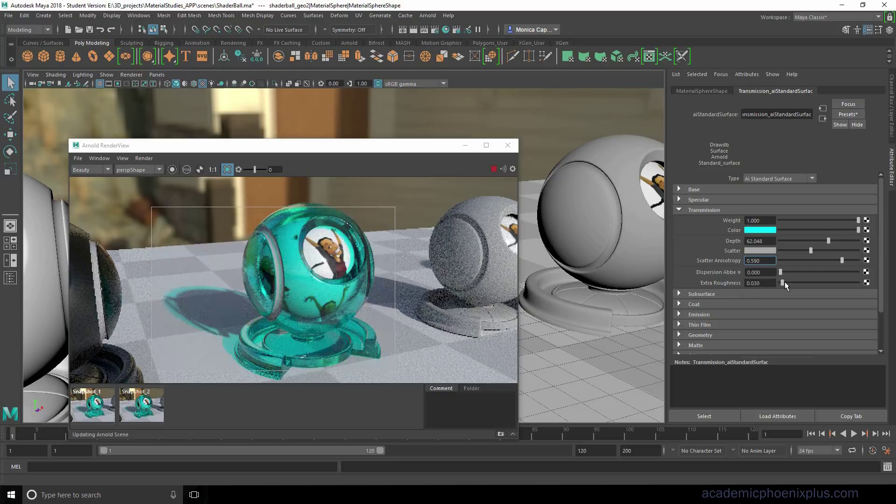
pyautogui.moveTo(784, 282); pyautogui.dragTo(797, 282)
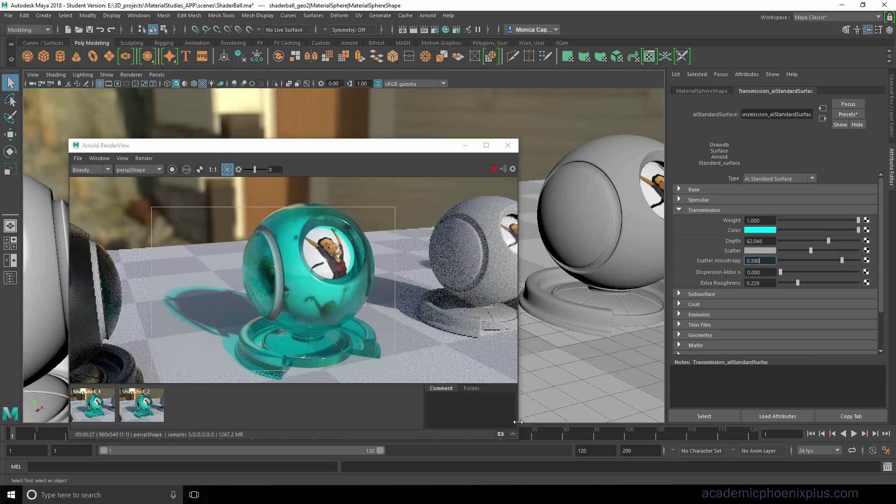
pyautogui.click(501, 434)
pyautogui.moveTo(780, 272); pyautogui.dragTo(784, 272)
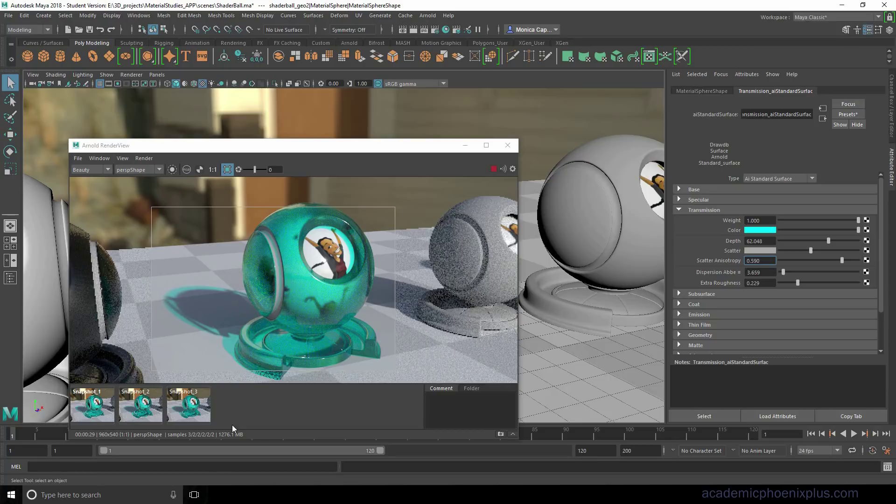
# Compare Snapshot_1, Snapshot_2 and Snapshot_3 in Arnold RenderView.
pyautogui.click(101, 410)
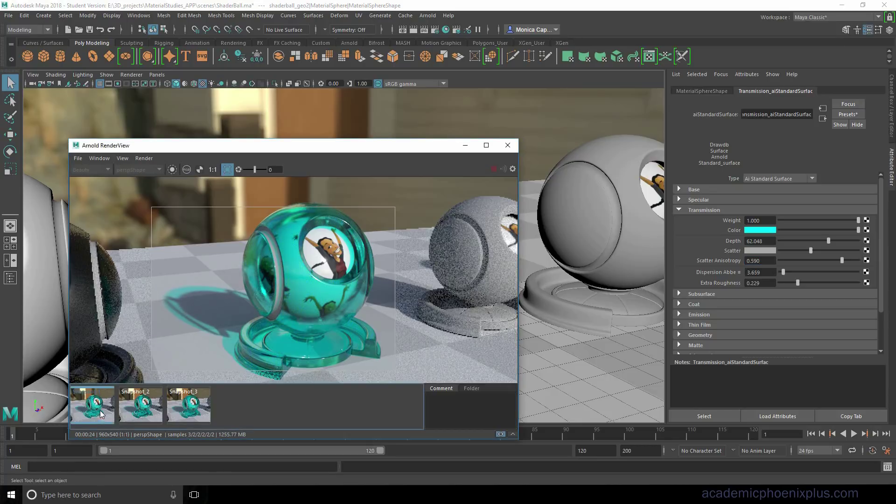
pyautogui.click(130, 413)
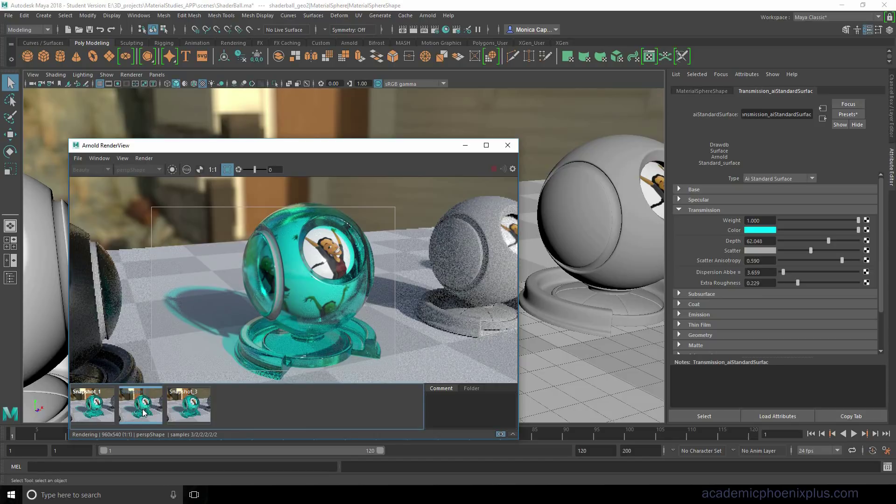
pyautogui.click(189, 403)
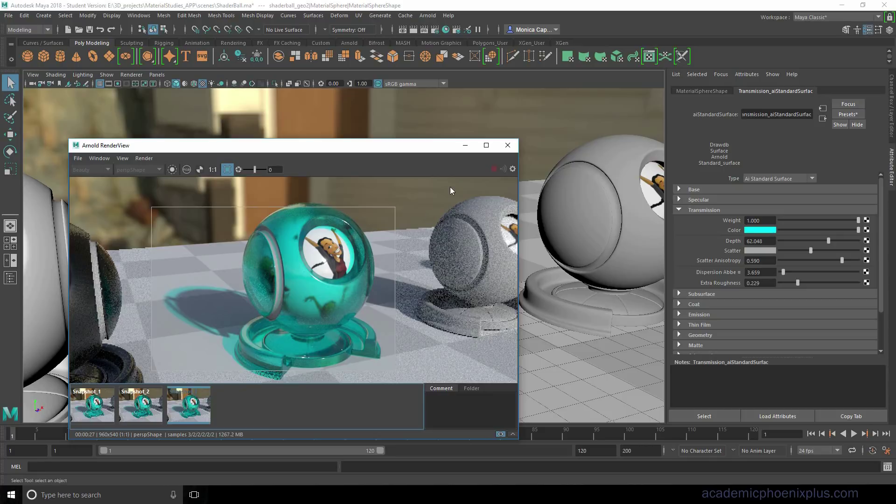
# Assign a new aiStandardSurface named SubSurface_aiStandardSurface5 to the next shader ball's sphere.
pyautogui.click(465, 147)
pyautogui.click(601, 216)
pyautogui.press('f')
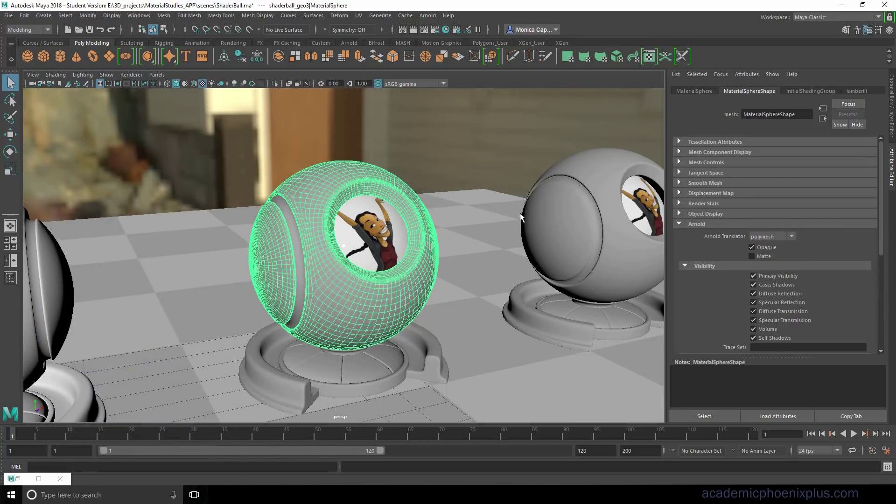
pyautogui.moveTo(394, 243); pyautogui.dragTo(406, 466, button='right')
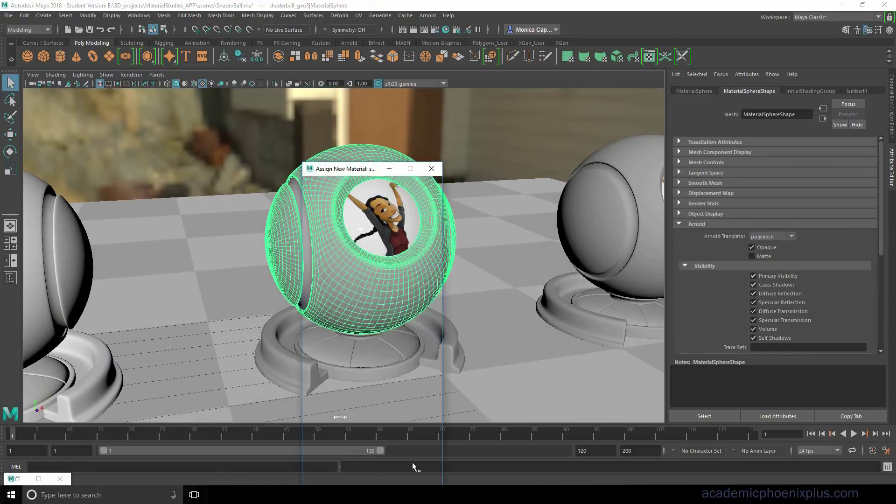
pyautogui.click(326, 239)
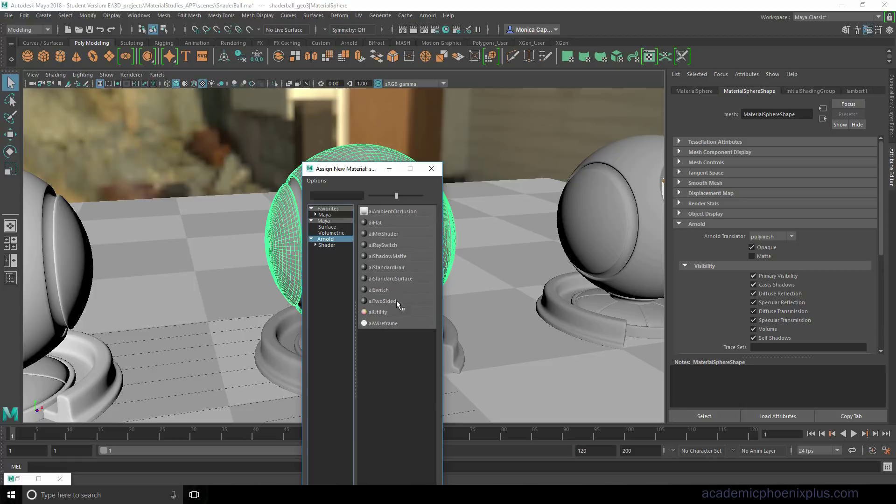
pyautogui.click(390, 278)
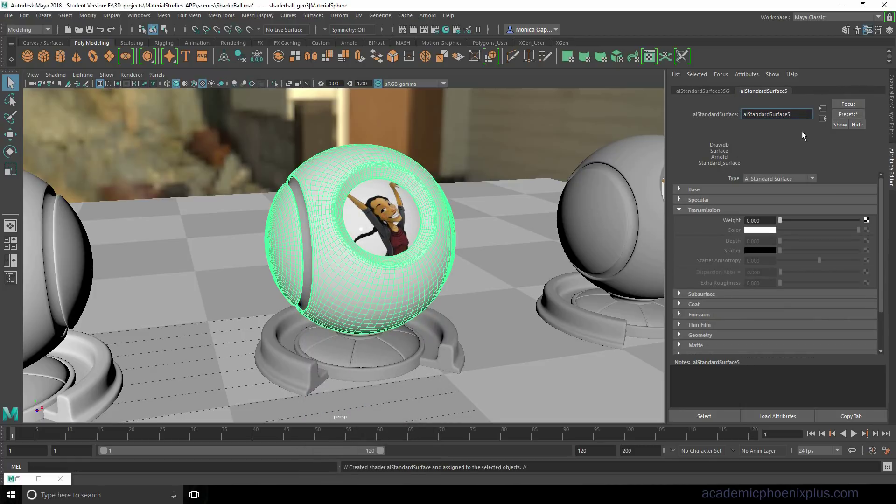
pyautogui.write('SubS')
pyautogui.write('urface_')
pyautogui.press('Return')
# Select the base's inner disc and cushion and choose Assign Existing Material for them.
pyautogui.click(703, 209)
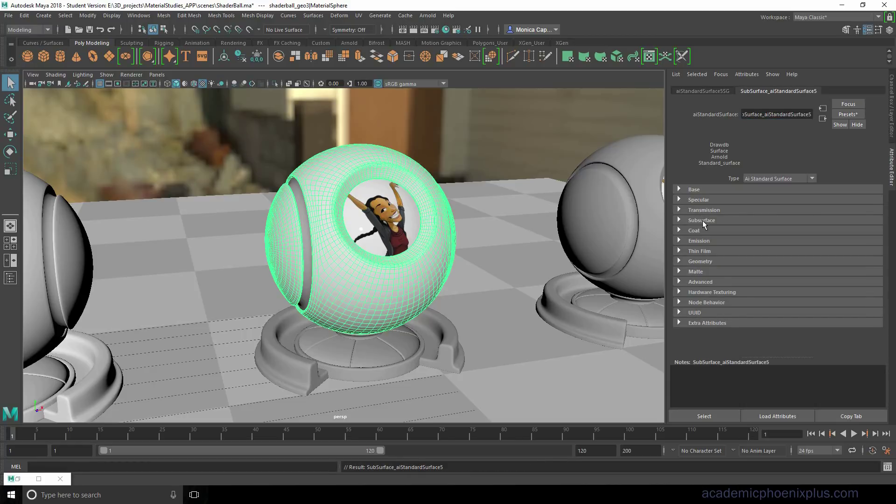
pyautogui.click(702, 220)
pyautogui.click(388, 348)
pyautogui.click(412, 363)
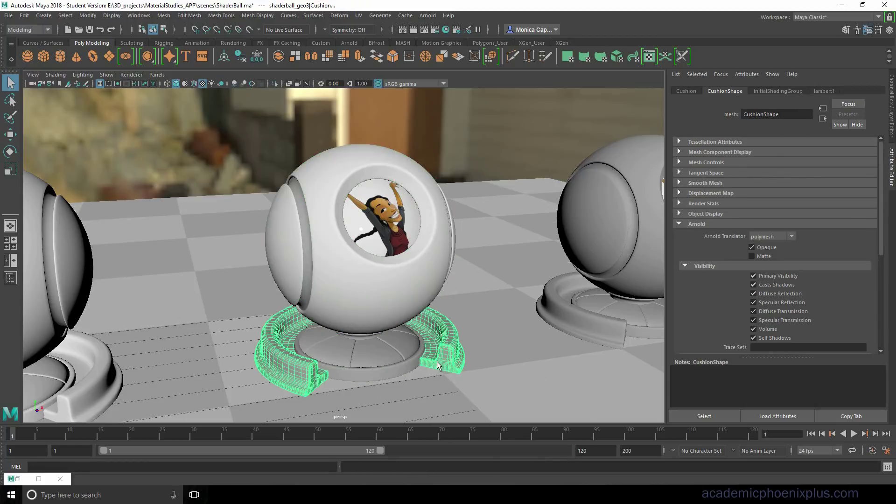
pyautogui.keyDown('shift'); pyautogui.click(400, 362); pyautogui.keyUp('shift')
pyautogui.moveTo(401, 362); pyautogui.dragTo(496, 455, button='right')
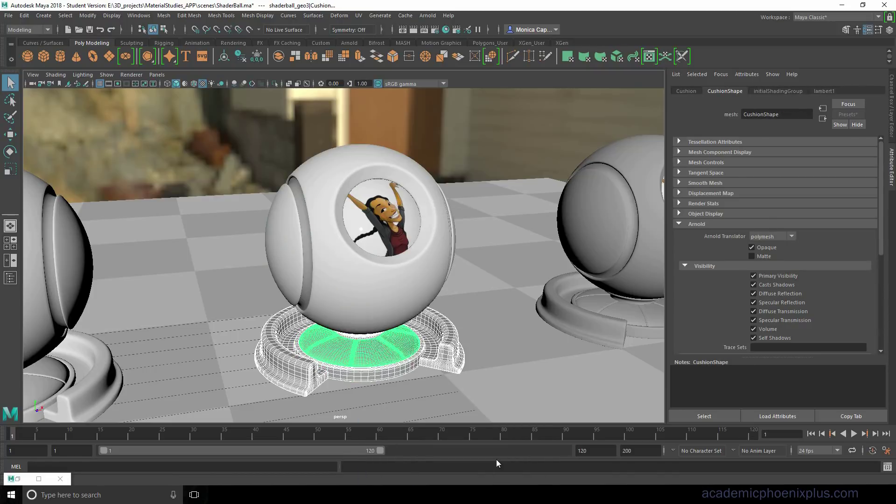
# Apply SubSurface_aiStandardSurface5 to the cushion and disc and set Subsurface Weight to 1.000.
pyautogui.click(39, 479)
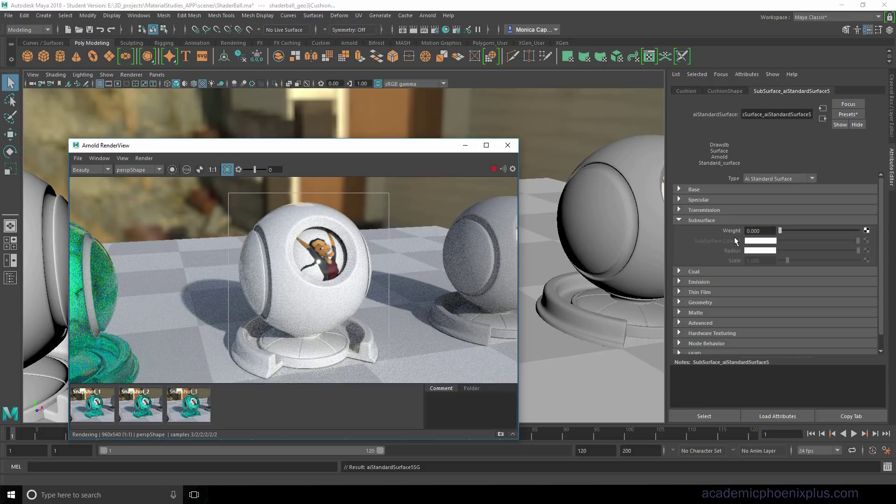
pyautogui.moveTo(318, 148); pyautogui.dragTo(367, 140)
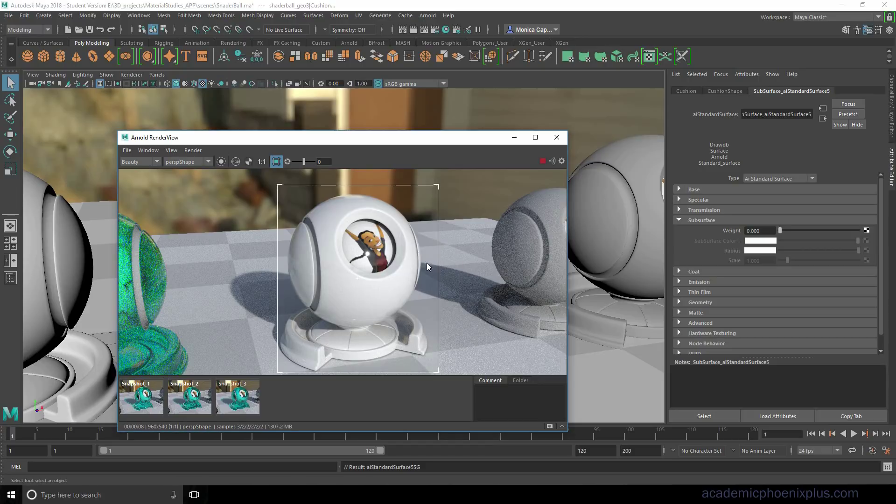
pyautogui.click(780, 231)
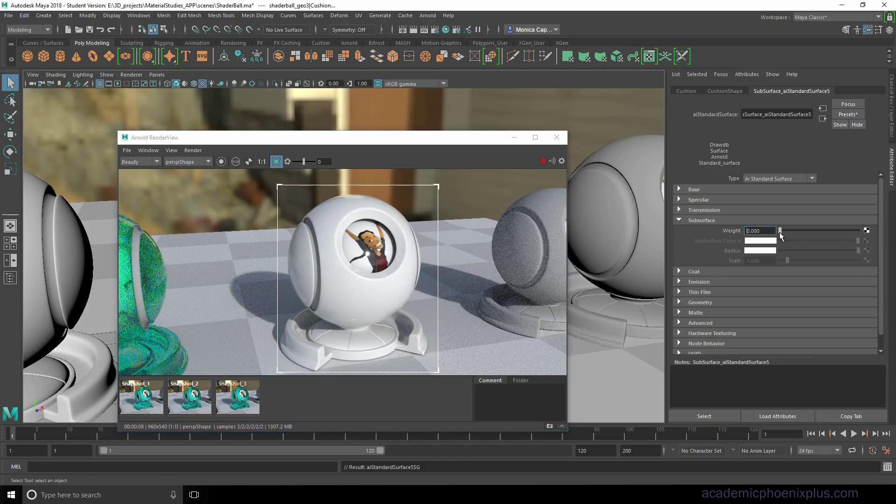
pyautogui.moveTo(779, 232); pyautogui.dragTo(872, 234)
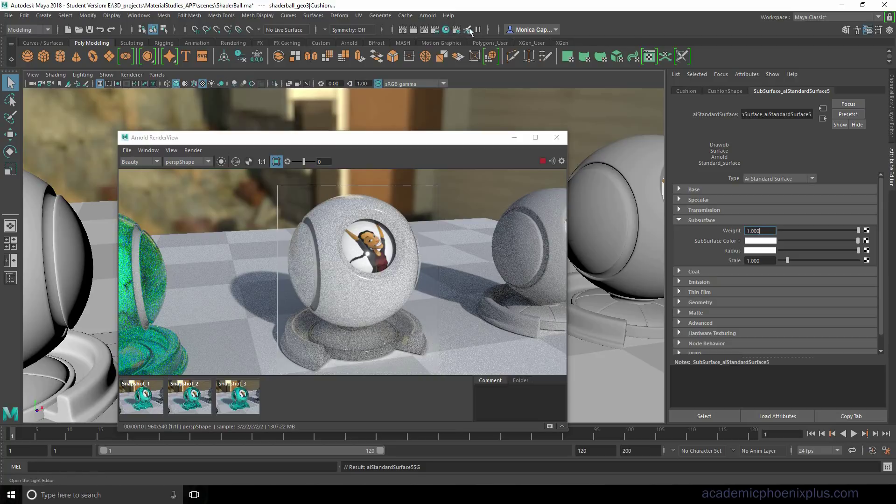
# Set Arnold Sampling SSS to 3 in Render Settings, then close the window.
pyautogui.click(434, 30)
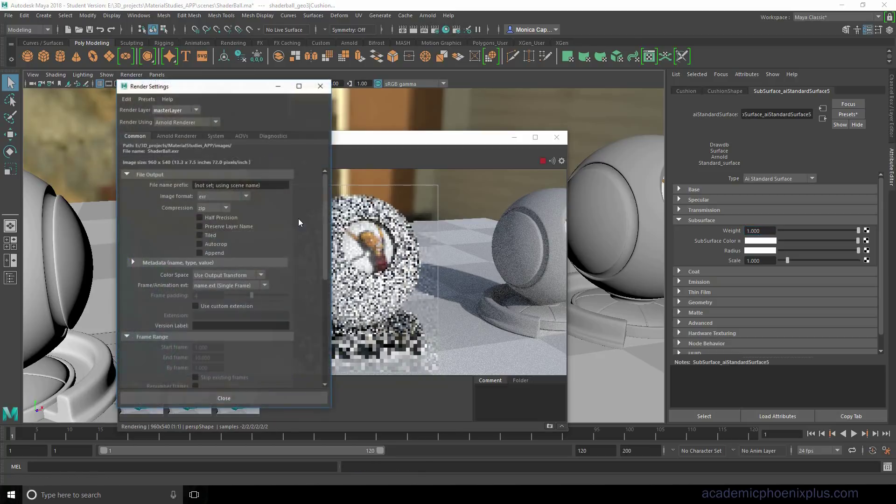
pyautogui.click(175, 136)
pyautogui.doubleClick(208, 227)
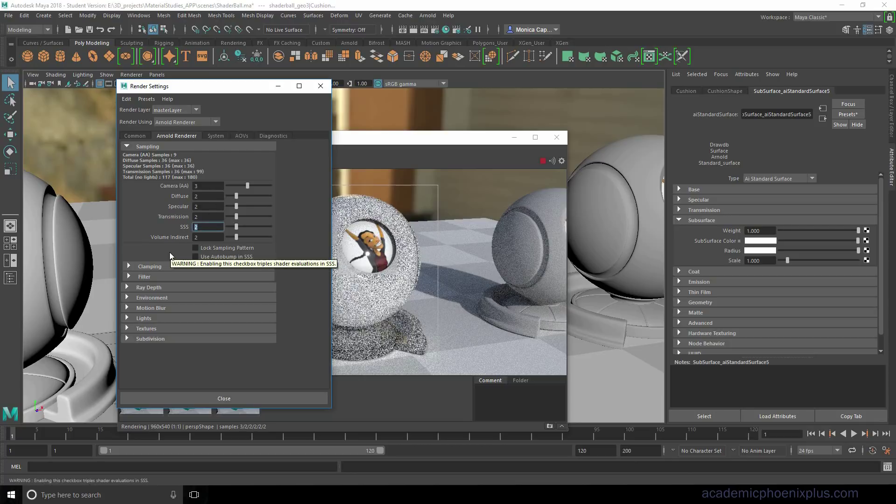
pyautogui.write('3')
pyautogui.press('Return')
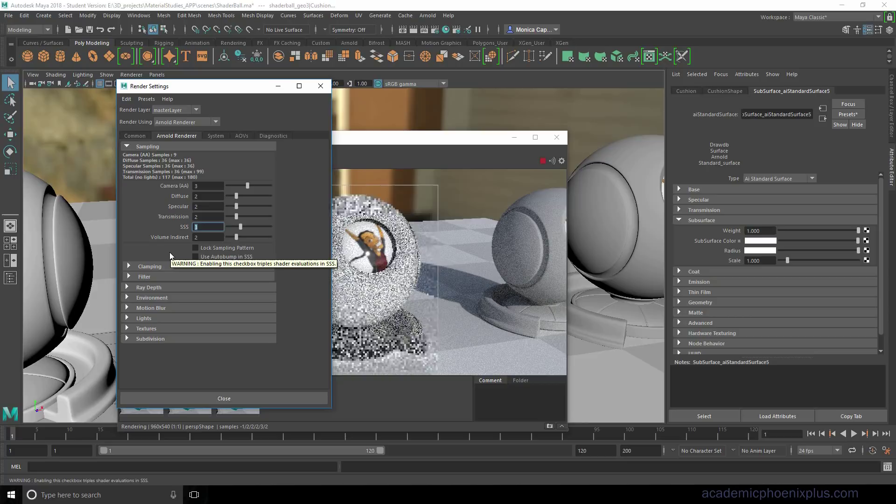
pyautogui.click(320, 86)
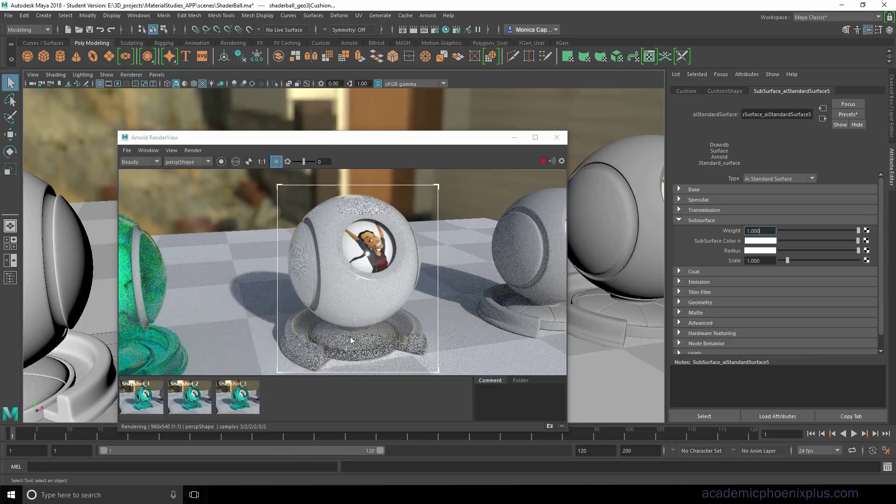
# Drop Subsurface Weight to 0, drag it back to nearly 1, and refresh the render.
pyautogui.doubleClick(754, 230)
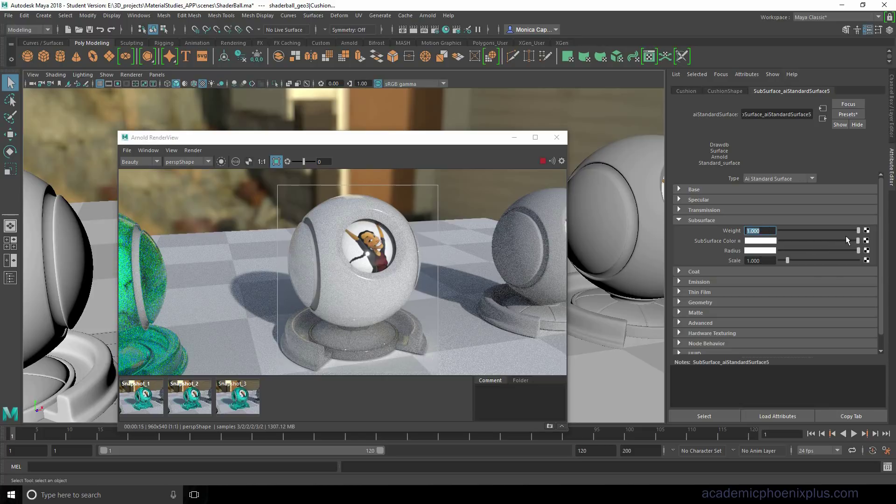
pyautogui.write('0')
pyautogui.press('Return')
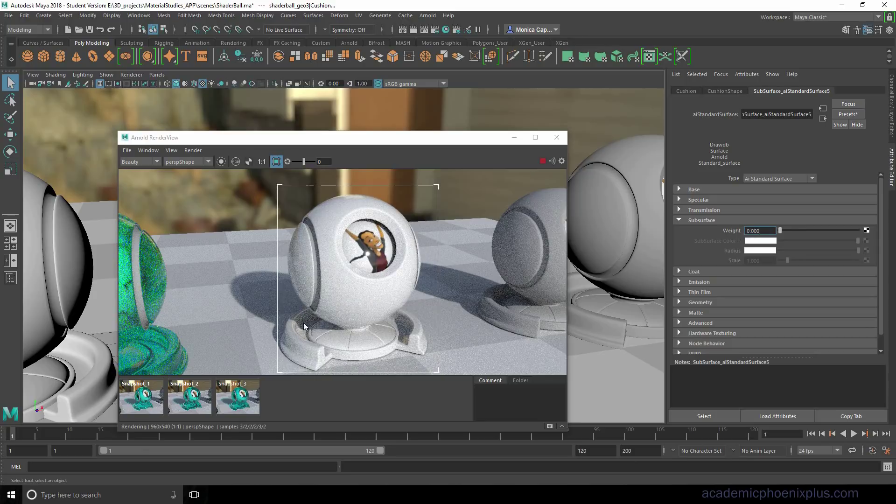
pyautogui.moveTo(780, 230); pyautogui.dragTo(869, 231)
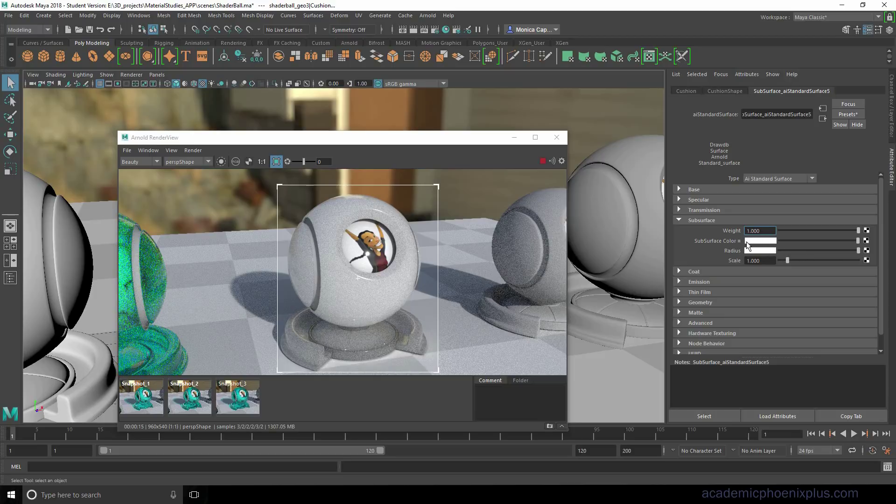
pyautogui.press('Return')
# Try cyan and then magenta as the subsurface colour.
pyautogui.click(757, 242)
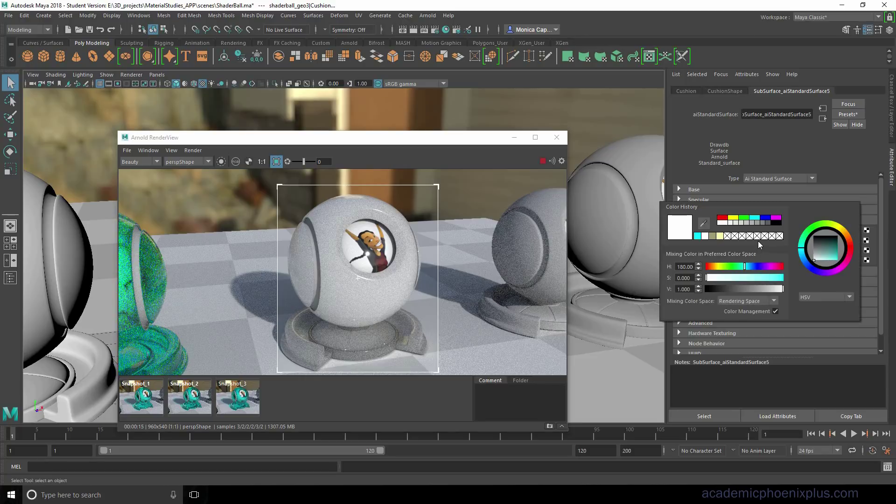
pyautogui.click(698, 236)
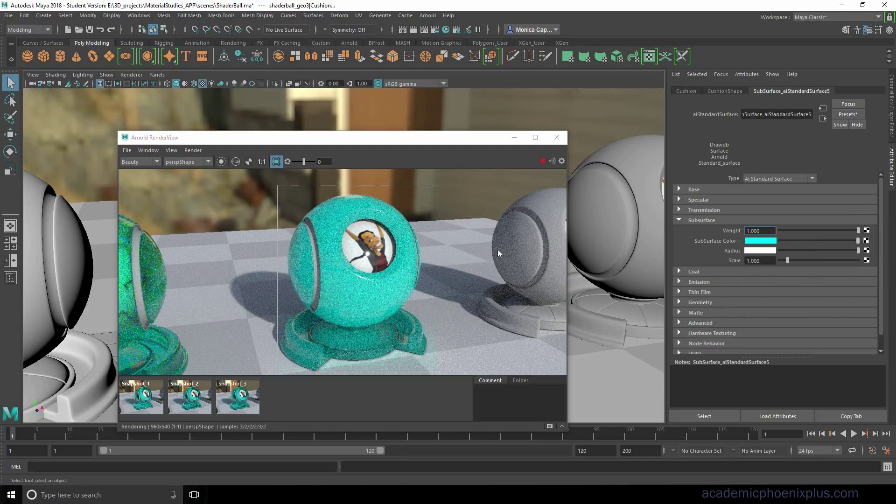
pyautogui.click(755, 240)
pyautogui.click(776, 266)
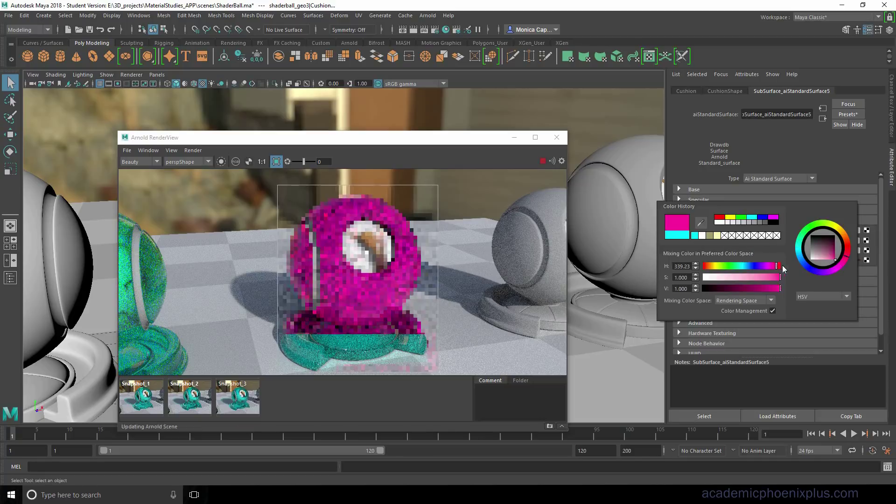
# Make the subsurface colour a dark orange-red and lower Subsurface Weight to 0.392.
pyautogui.moveTo(847, 252)
pyautogui.mouseDown()
pyautogui.moveTo(844, 238)
pyautogui.moveTo(847, 252)
pyautogui.mouseUp()
pyautogui.moveTo(775, 288); pyautogui.dragTo(751, 290)
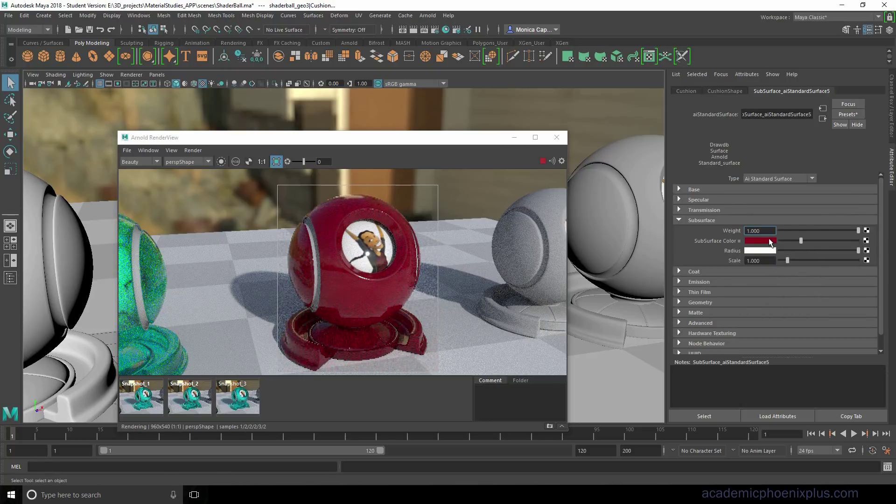
pyautogui.click(771, 241)
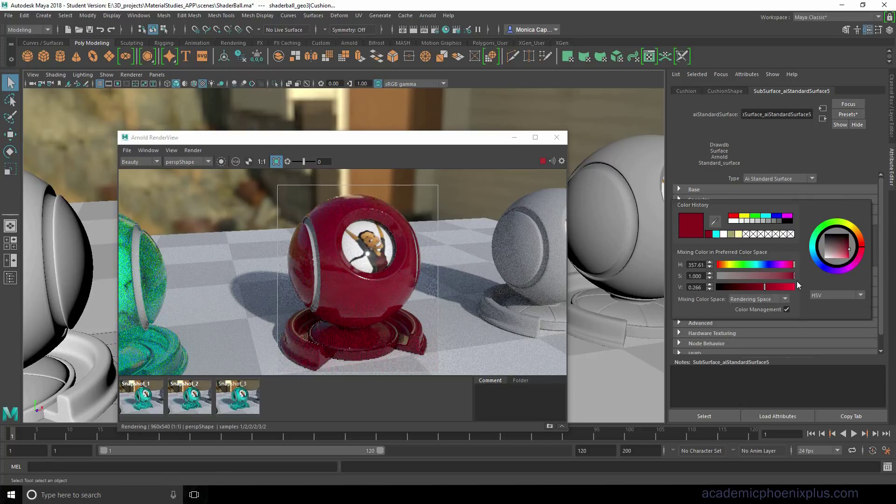
pyautogui.click(862, 241)
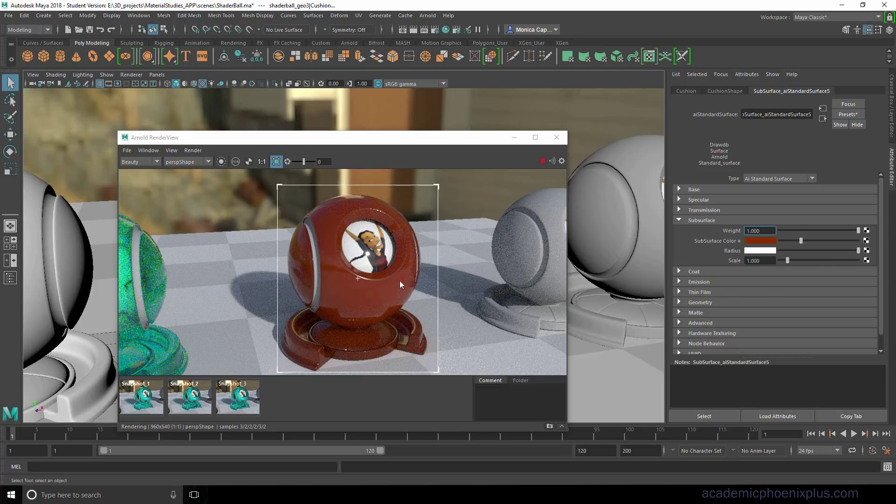
pyautogui.moveTo(859, 230); pyautogui.dragTo(810, 231)
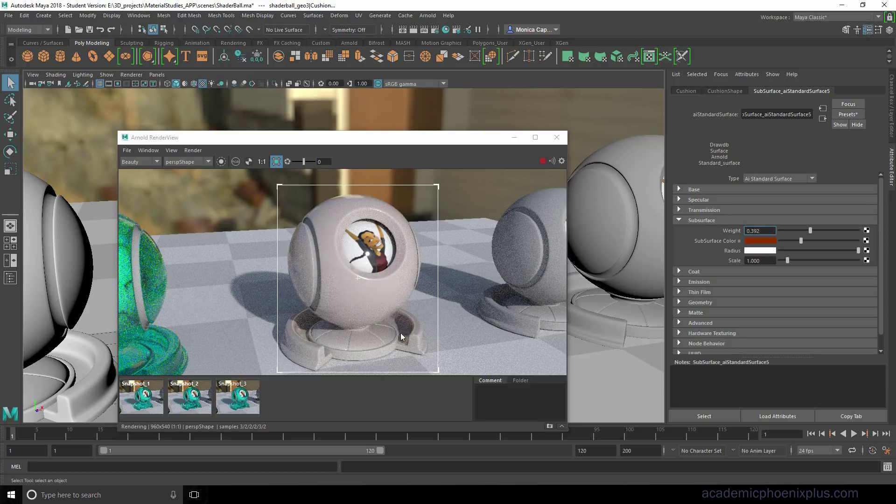
# Orbit to a new angle, render the full frame without cropping, and set Subsurface Radius to black.
pyautogui.click(515, 138)
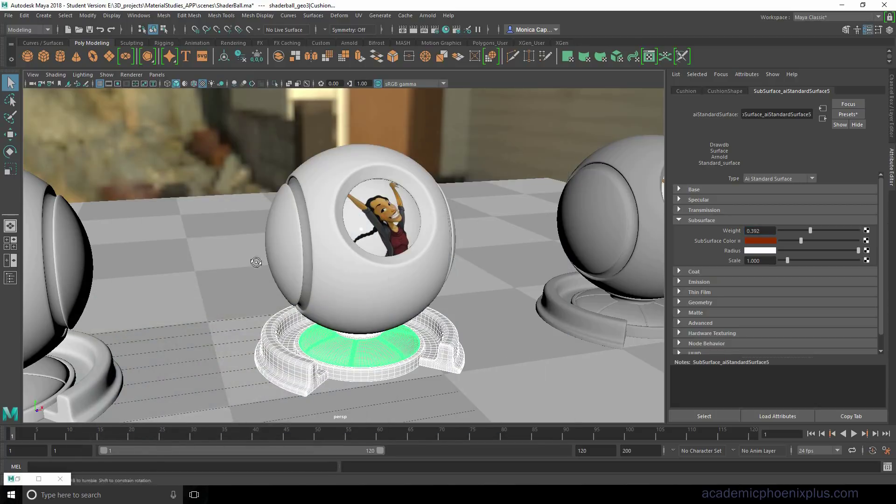
pyautogui.keyDown('alt'); pyautogui.moveTo(471, 242); pyautogui.dragTo(450, 243); pyautogui.keyUp('alt')
pyautogui.click(39, 478)
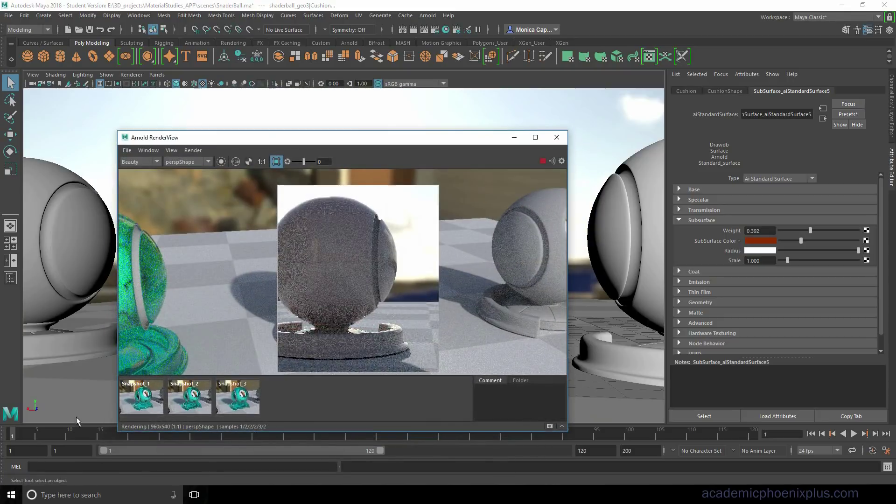
pyautogui.click(276, 162)
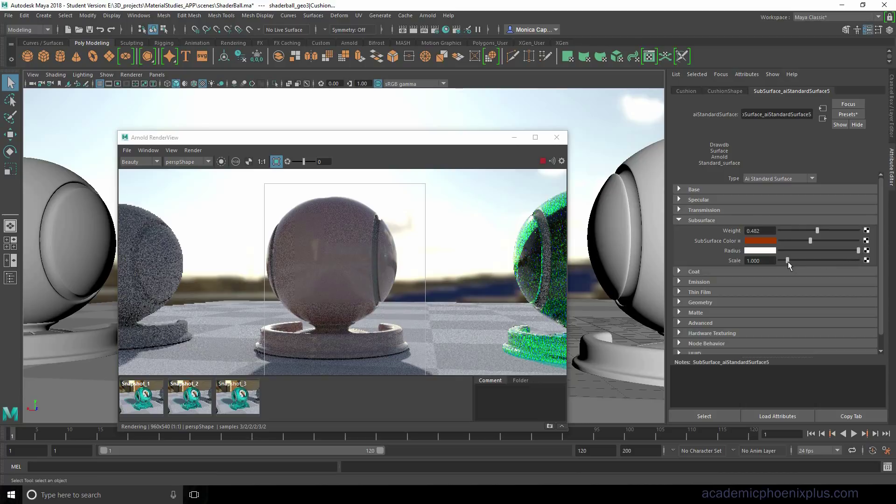
pyautogui.moveTo(859, 251); pyautogui.dragTo(782, 252)
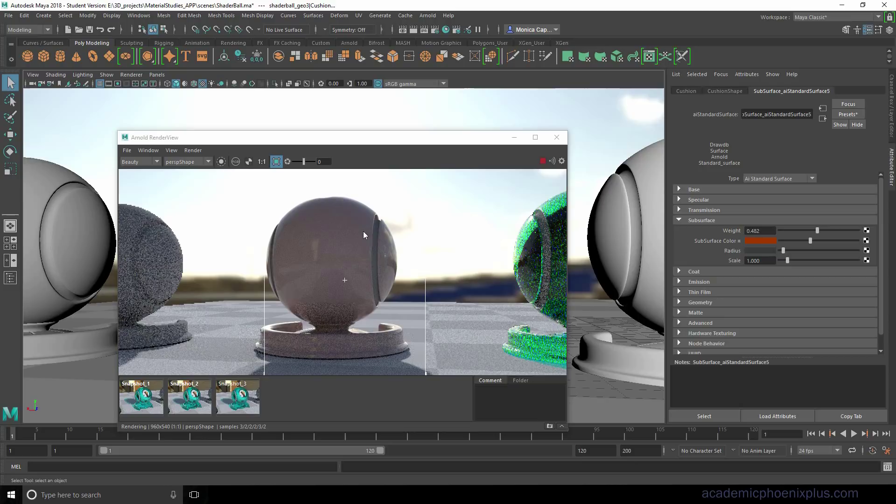
pyautogui.moveTo(784, 250)
pyautogui.mouseDown()
pyautogui.moveTo(857, 251)
pyautogui.moveTo(780, 251)
pyautogui.mouseUp()
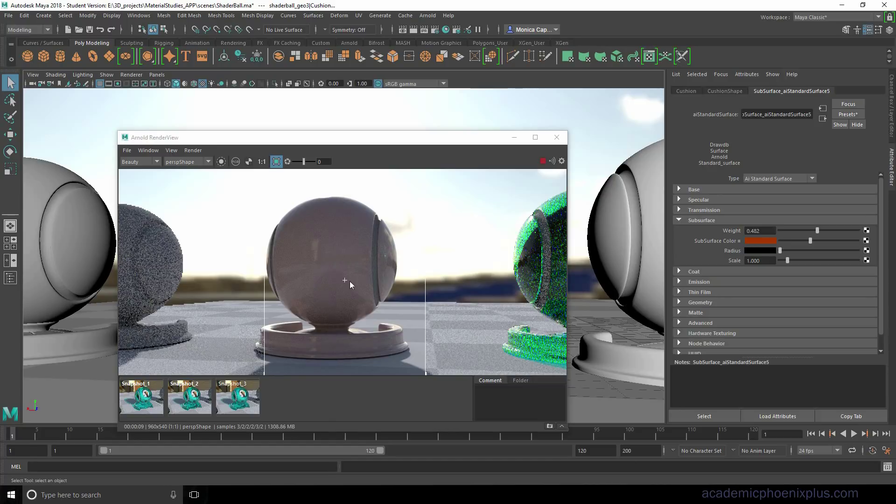
# Store a snapshot, set Subsurface Radius back to white, and store another snapshot.
pyautogui.click(550, 426)
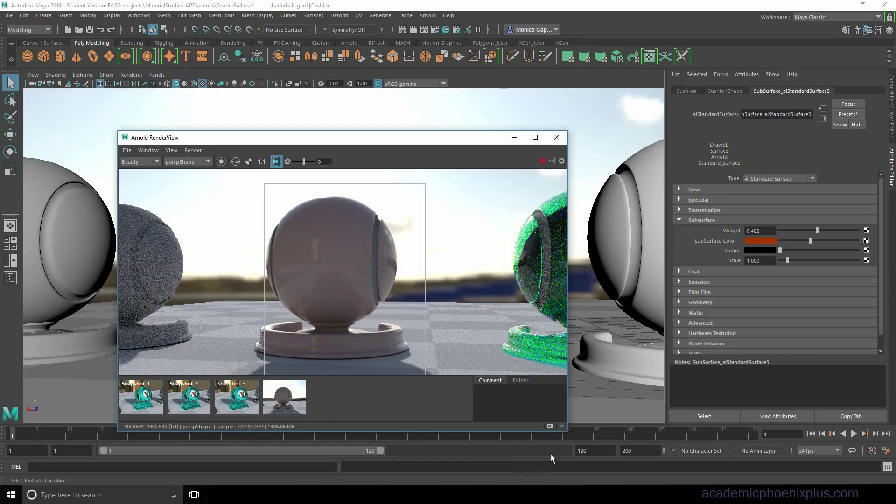
pyautogui.moveTo(780, 250); pyautogui.dragTo(858, 250)
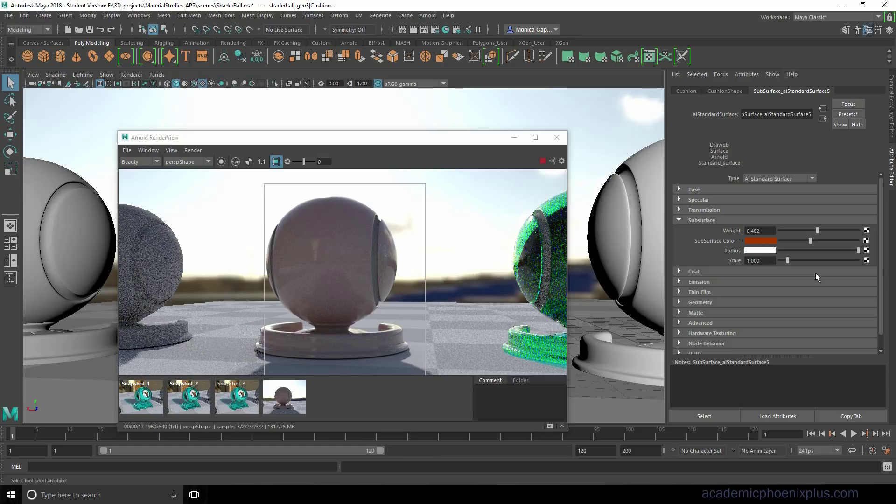
pyautogui.click(550, 426)
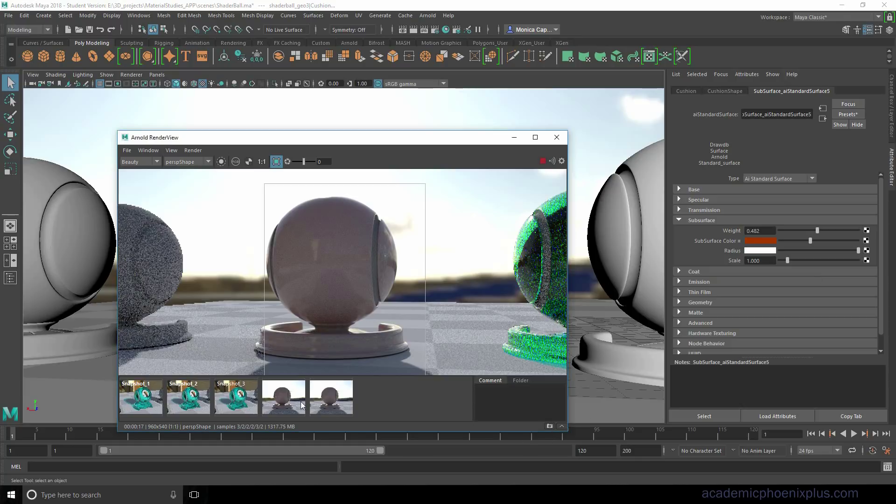
# Flip between Snapshot_4 and Snapshot_5 to compare the darker and latest renders.
pyautogui.click(289, 407)
pyautogui.click(322, 401)
pyautogui.press('Left')
pyautogui.press('Right')
pyautogui.press('Left')
pyautogui.press('Right')
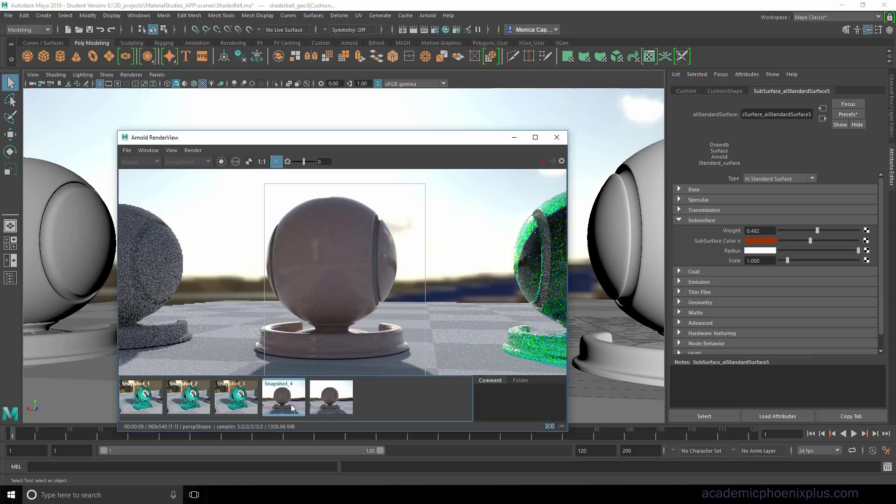
pyautogui.click(301, 396)
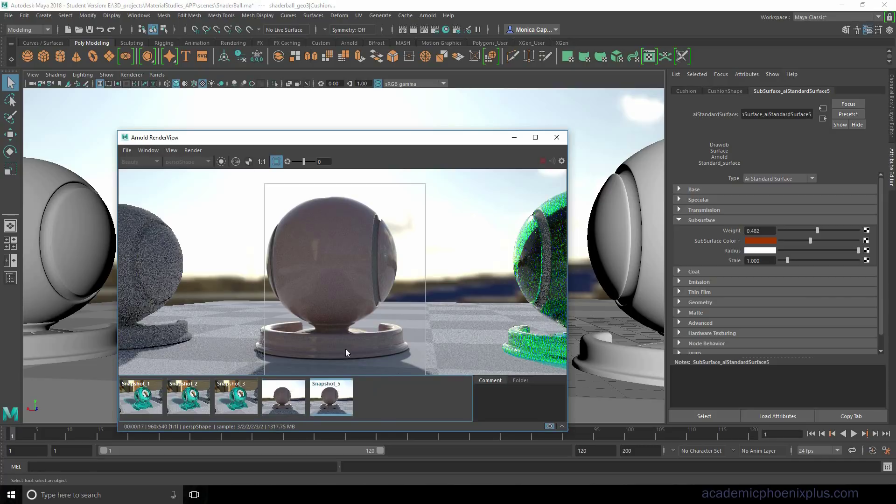
pyautogui.press('Right')
pyautogui.press('Left')
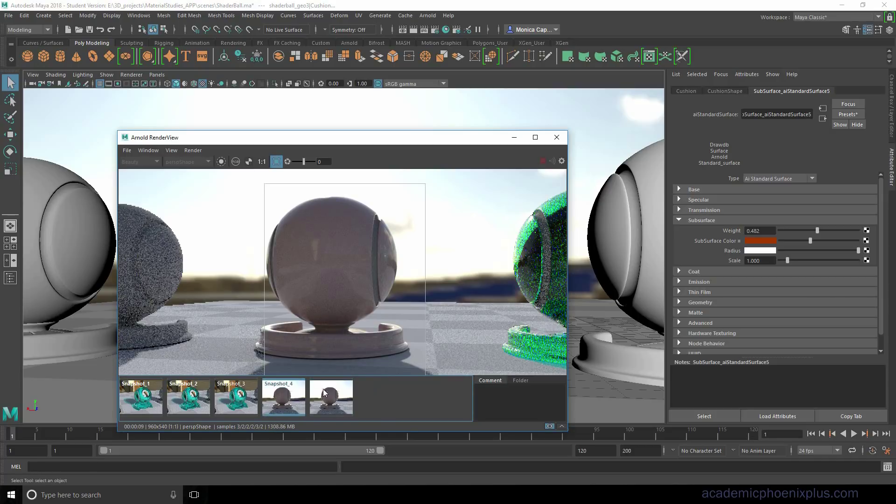
pyautogui.press('Right')
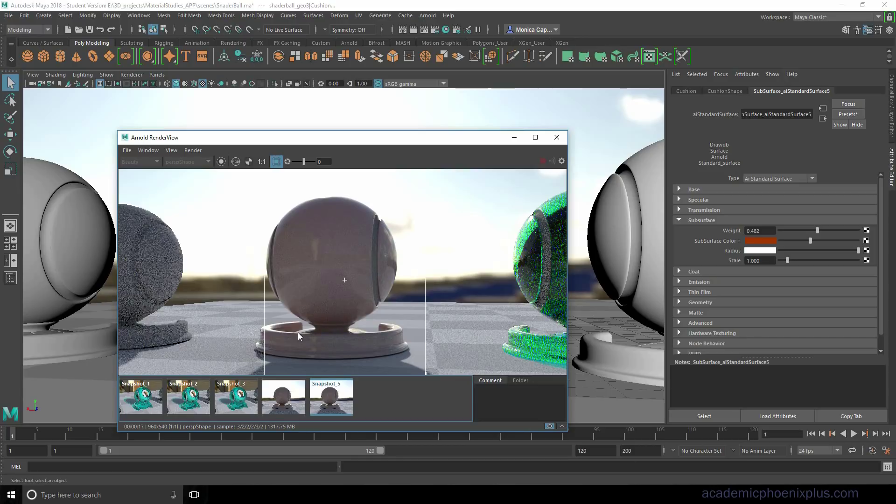
pyautogui.press('Left')
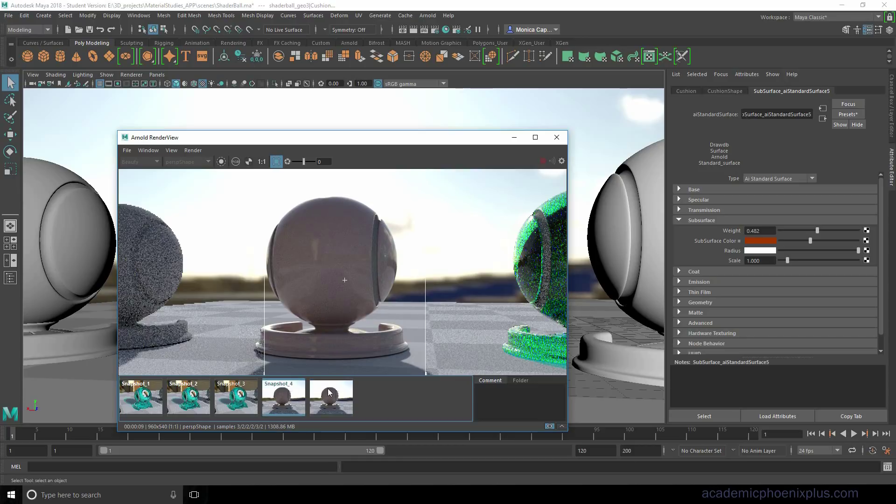
pyautogui.press('Right')
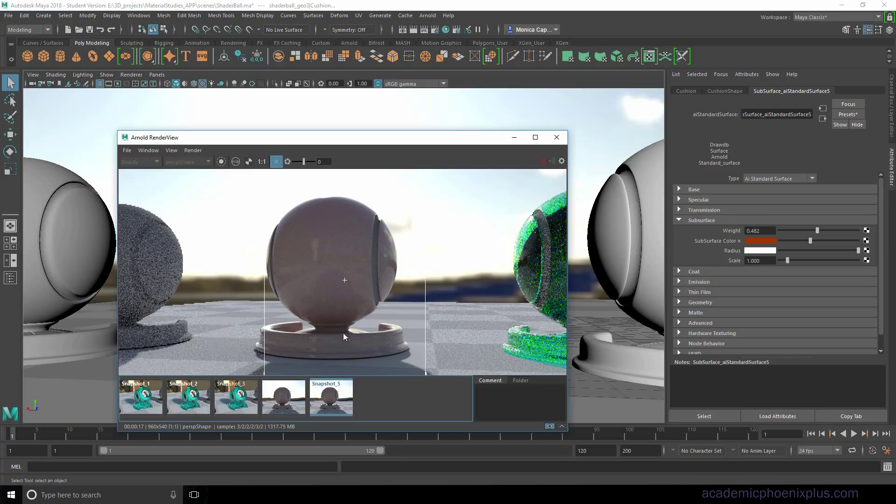
# Set Subsurface Weight to 0.602 and Subsurface Scale to 8.313.
pyautogui.moveTo(817, 230); pyautogui.dragTo(827, 230)
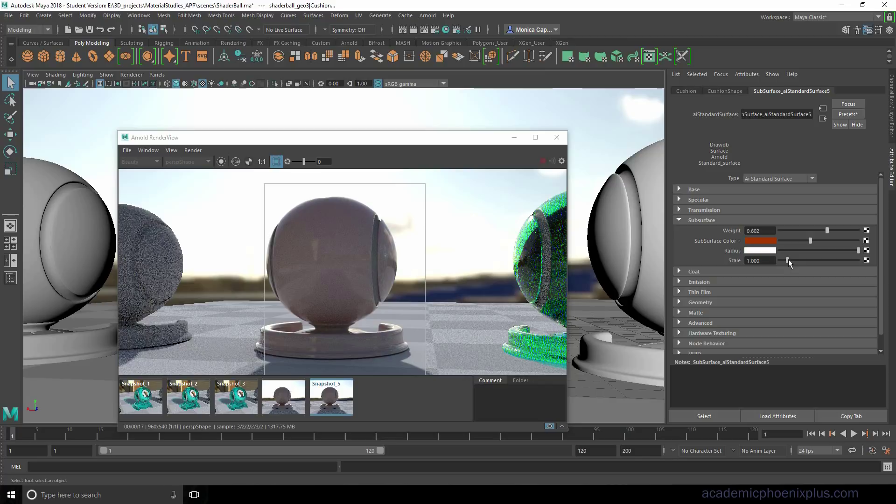
pyautogui.click(788, 260)
pyautogui.moveTo(787, 261); pyautogui.dragTo(844, 260)
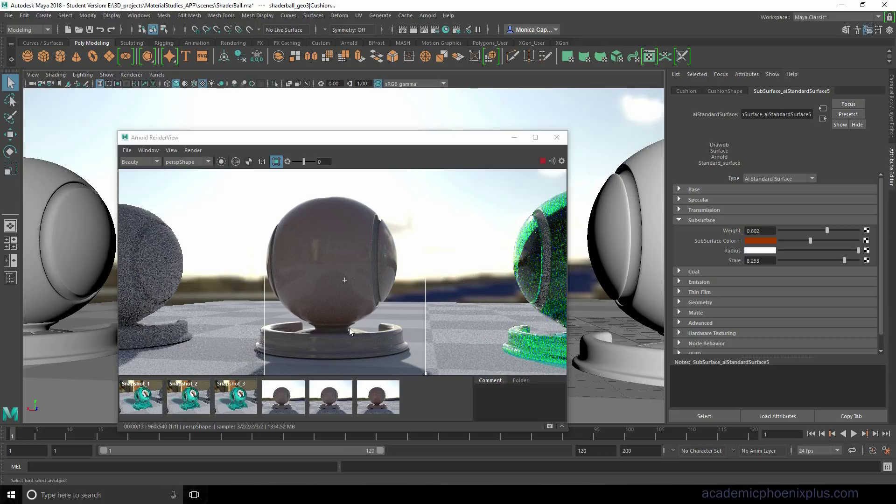
pyautogui.click(845, 260)
# Orbit to the shader ball's image side and crop the render region around the ball.
pyautogui.click(514, 137)
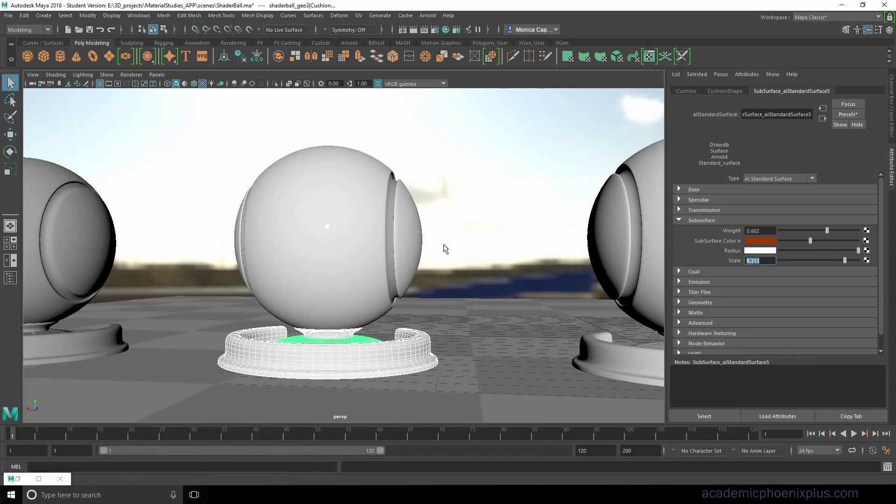
pyautogui.keyDown('alt'); pyautogui.moveTo(445, 248); pyautogui.dragTo(332, 223); pyautogui.keyUp('alt')
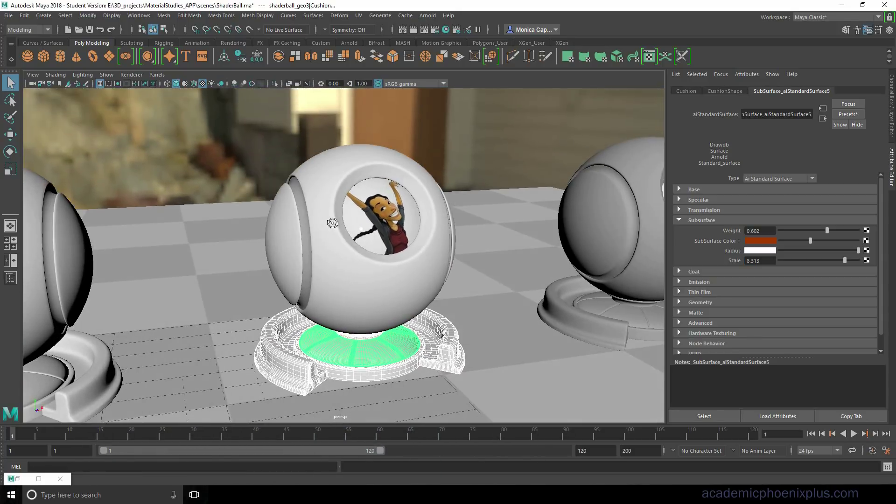
pyautogui.click(39, 479)
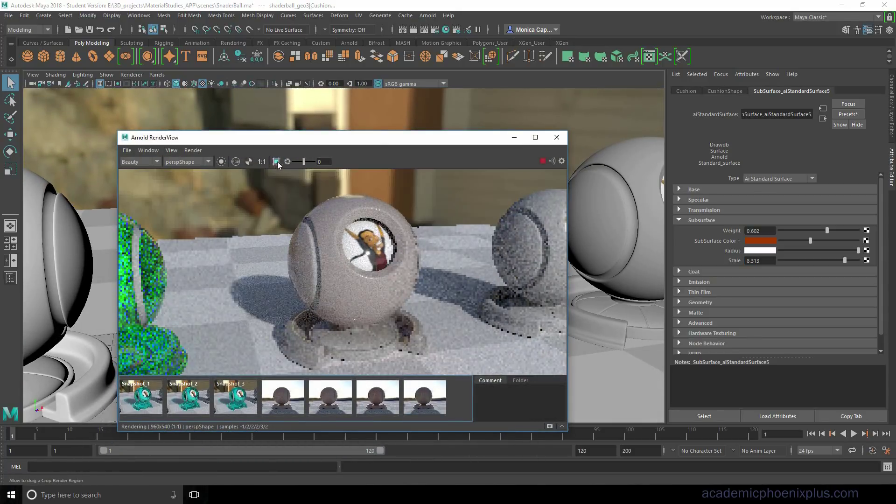
pyautogui.click(277, 161)
pyautogui.moveTo(280, 183); pyautogui.dragTo(435, 366)
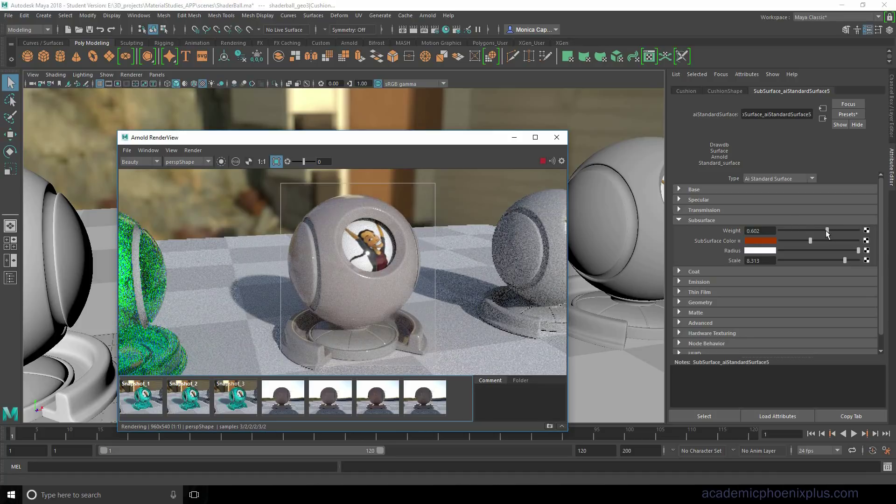
# Set Subsurface Weight to 0.916 and Scale to about 9, then collapse the Subsurface section.
pyautogui.moveTo(825, 231)
pyautogui.mouseDown()
pyautogui.moveTo(854, 232)
pyautogui.moveTo(852, 260)
pyautogui.moveTo(839, 241)
pyautogui.mouseUp()
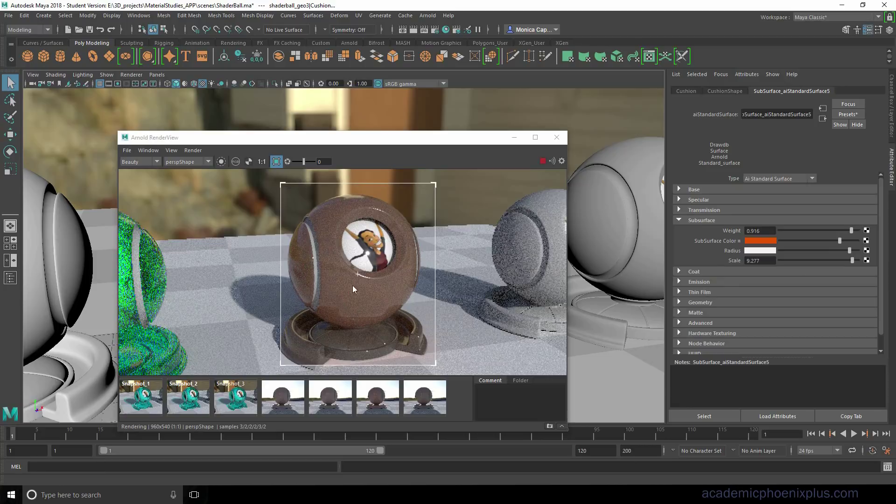
pyautogui.moveTo(850, 259); pyautogui.dragTo(754, 259)
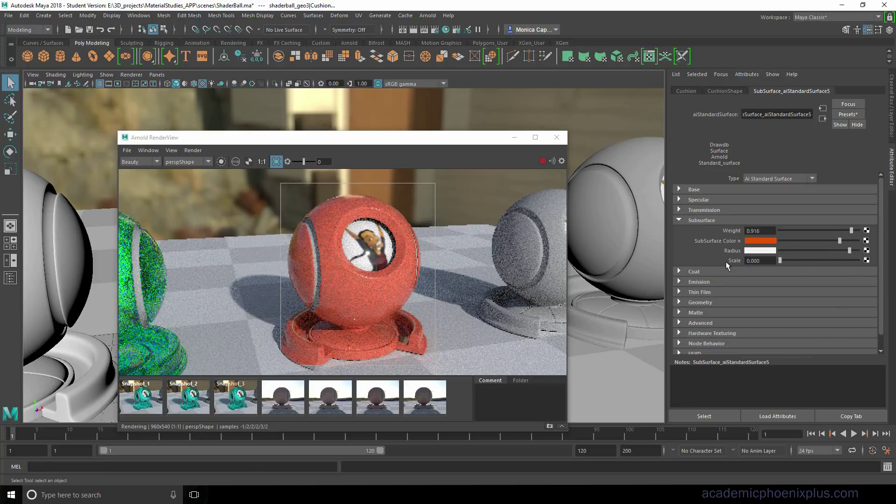
pyautogui.click(767, 263)
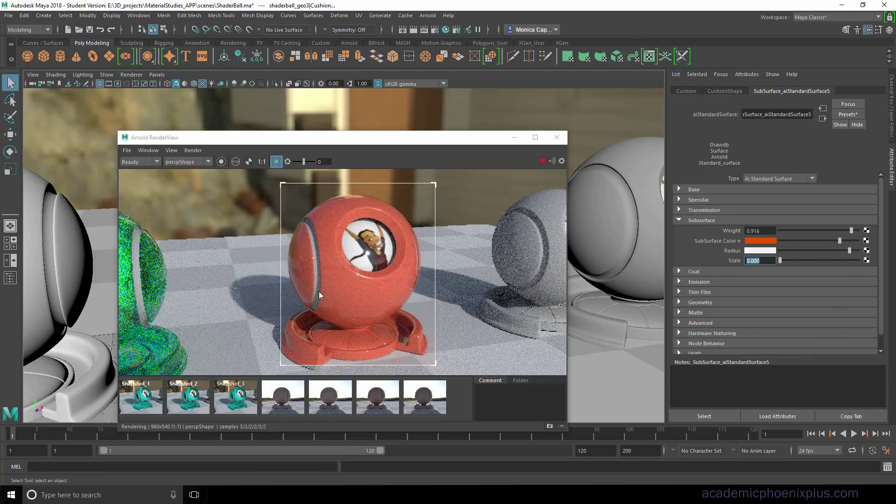
pyautogui.moveTo(782, 261); pyautogui.dragTo(850, 263)
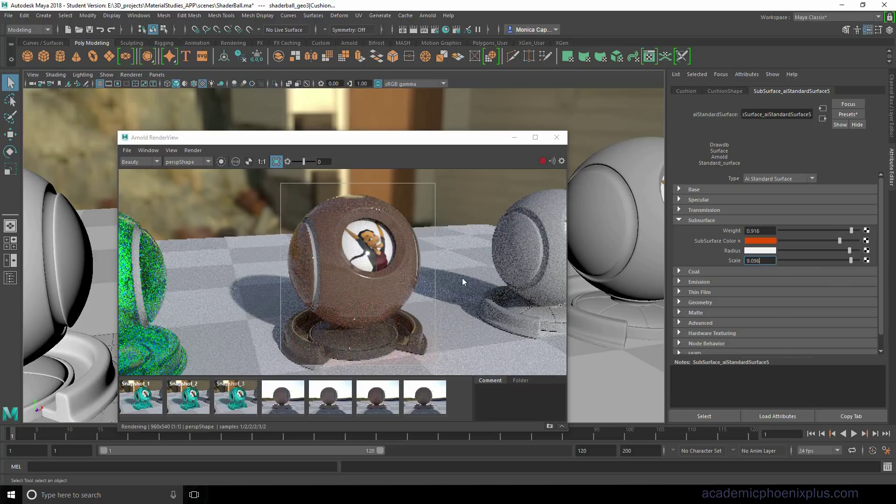
pyautogui.click(350, 237)
# Pull the camera back to frame all five shader balls and render the whole row.
pyautogui.click(514, 137)
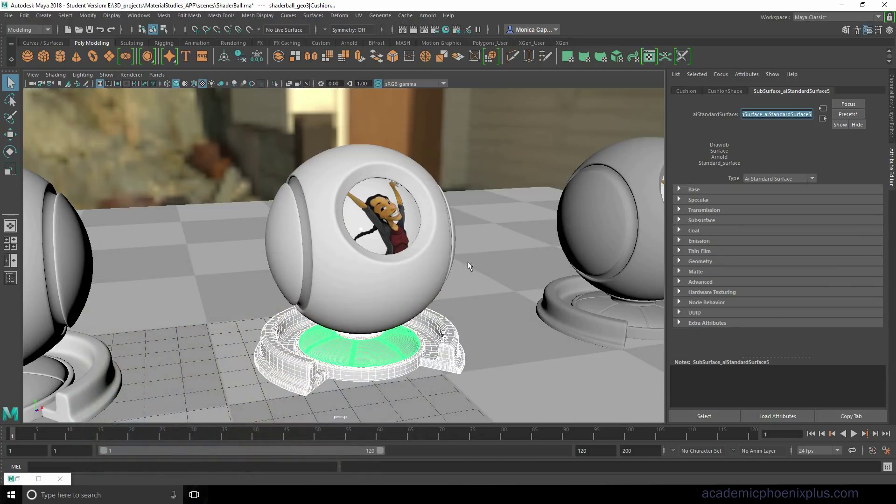
pyautogui.scroll(-10, 469, 265)
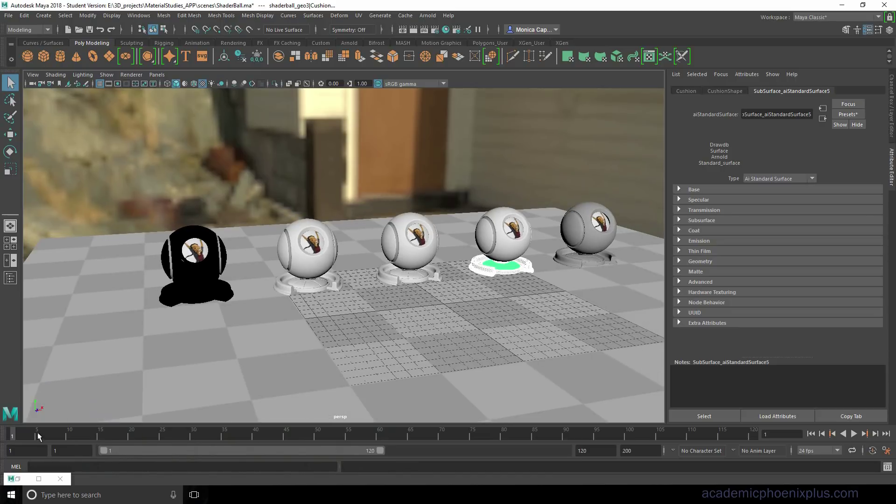
pyautogui.click(39, 478)
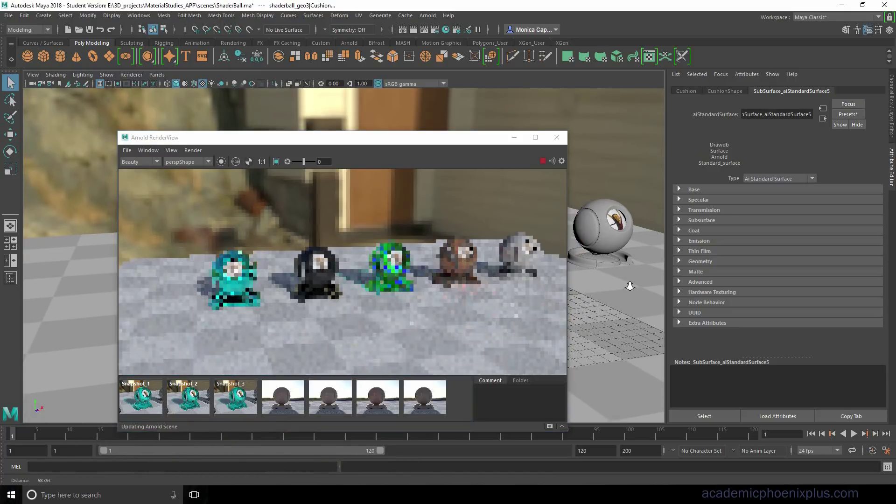
pyautogui.keyDown('alt'); pyautogui.moveTo(630, 286); pyautogui.dragTo(615, 314); pyautogui.keyUp('alt')
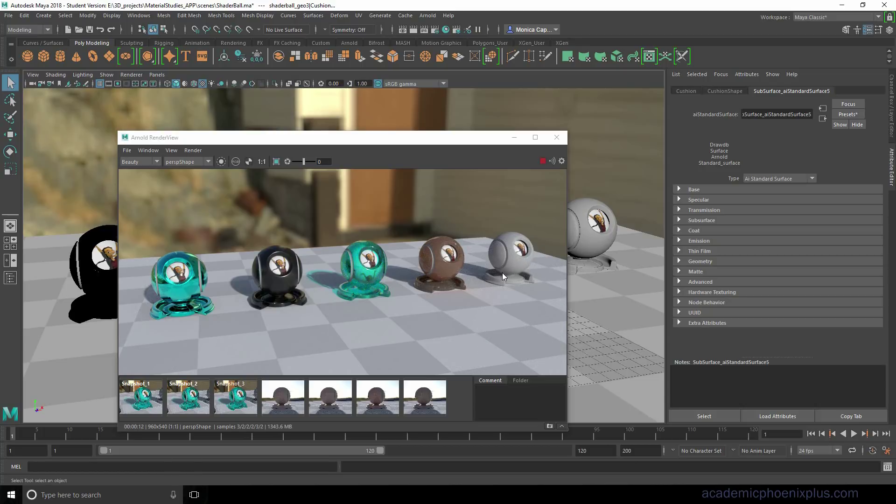
pyautogui.moveTo(764, 114); pyautogui.dragTo(814, 115)
# Frame the rightmost shader ball and select the inner part and outer ring of its base.
pyautogui.click(515, 137)
pyautogui.click(595, 231)
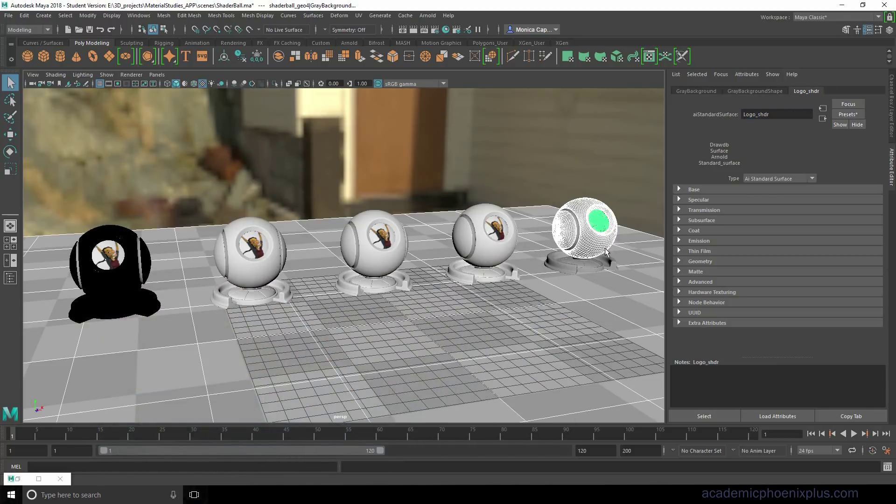
pyautogui.scroll(-5, 489, 268)
pyautogui.press('f')
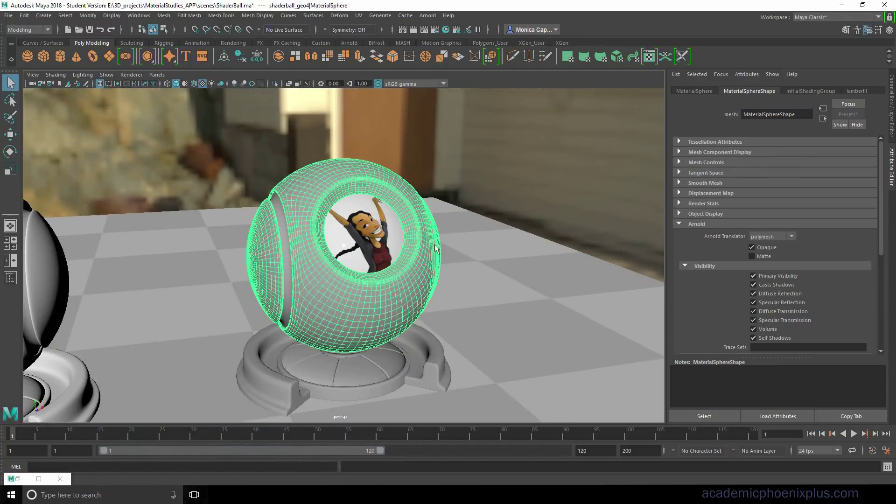
pyautogui.click(387, 377)
pyautogui.click(438, 373)
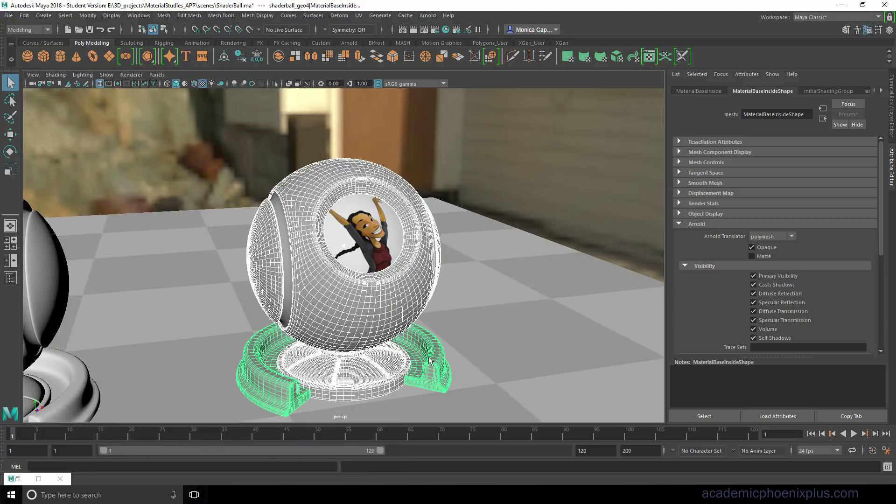
# Assign a new Arnold aiStandardSurface to the base and rename it Presets_aiStandardSurface.
pyautogui.rightClick(432, 369)
pyautogui.click(448, 465)
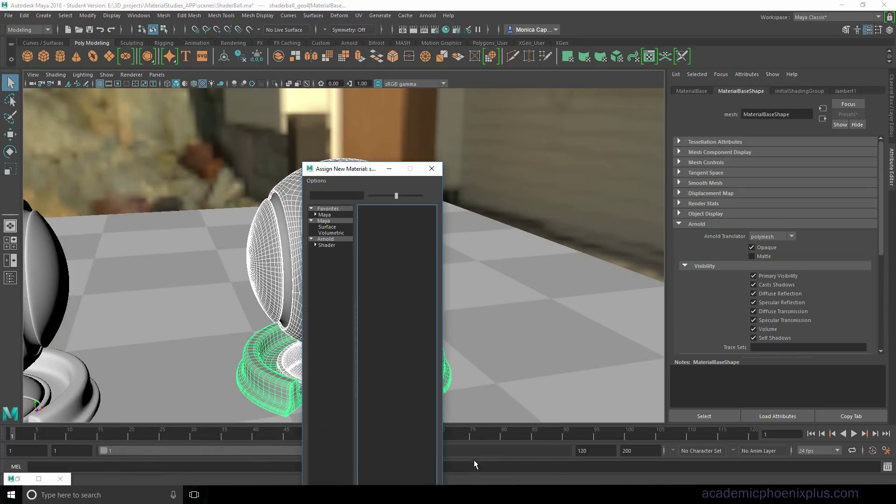
pyautogui.click(325, 239)
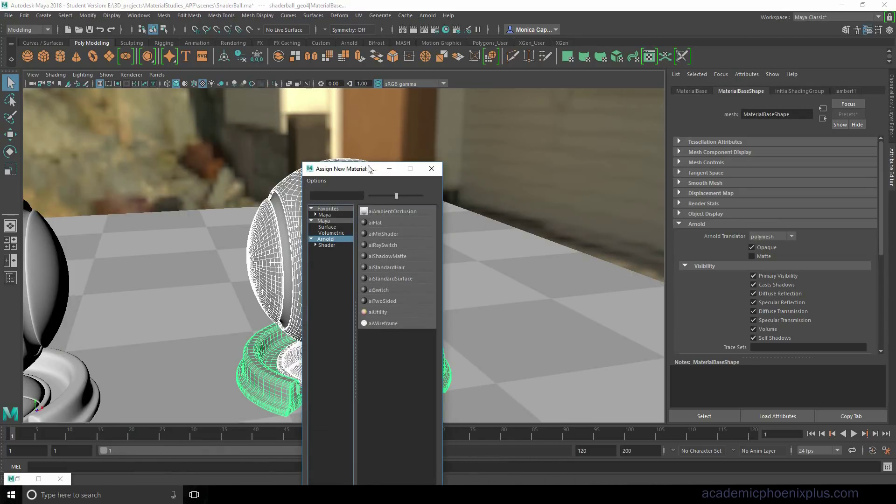
pyautogui.moveTo(369, 169); pyautogui.dragTo(386, 148)
pyautogui.click(414, 258)
pyautogui.click(802, 115)
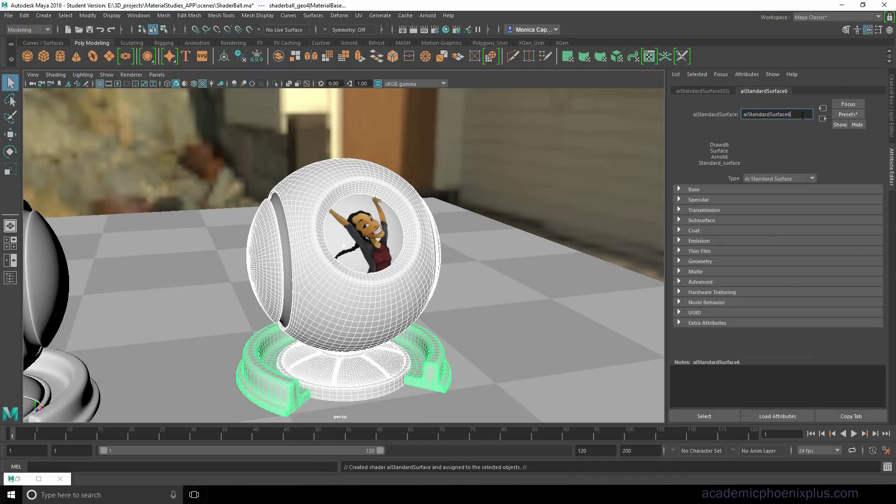
pyautogui.write('Prese')
pyautogui.write('ts_')
pyautogui.press('Return')
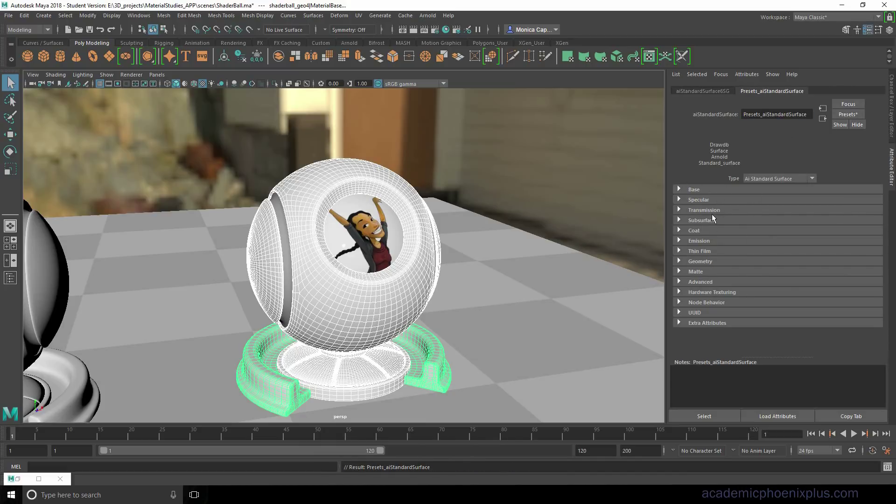
# Inspect the Base and Specular sections and glance at the material presets list.
pyautogui.click(693, 190)
pyautogui.click(705, 242)
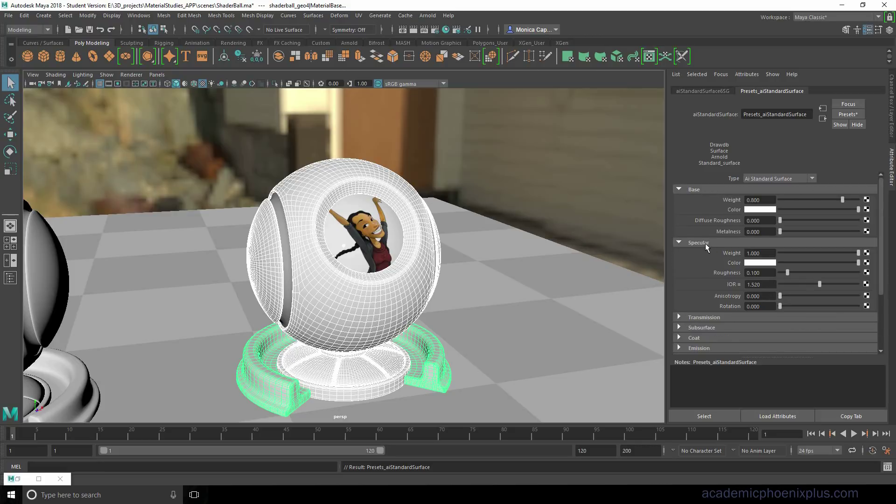
pyautogui.click(704, 243)
pyautogui.click(699, 189)
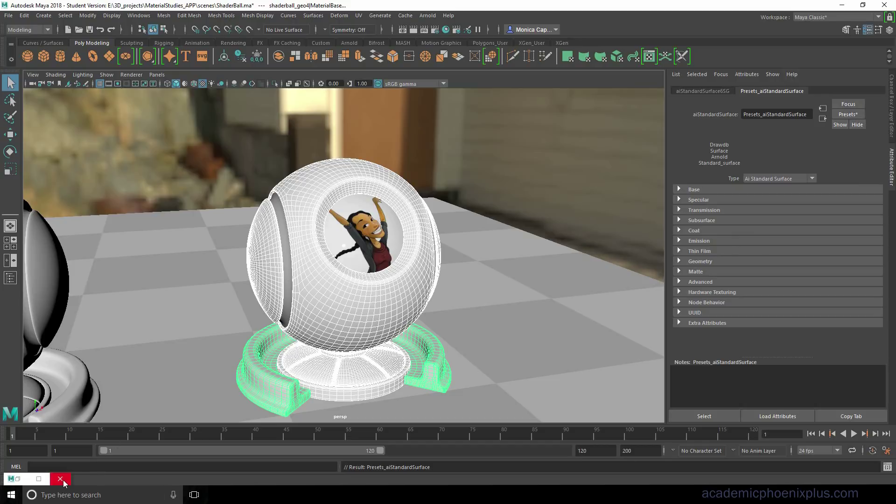
pyautogui.click(846, 113)
pyautogui.click(701, 130)
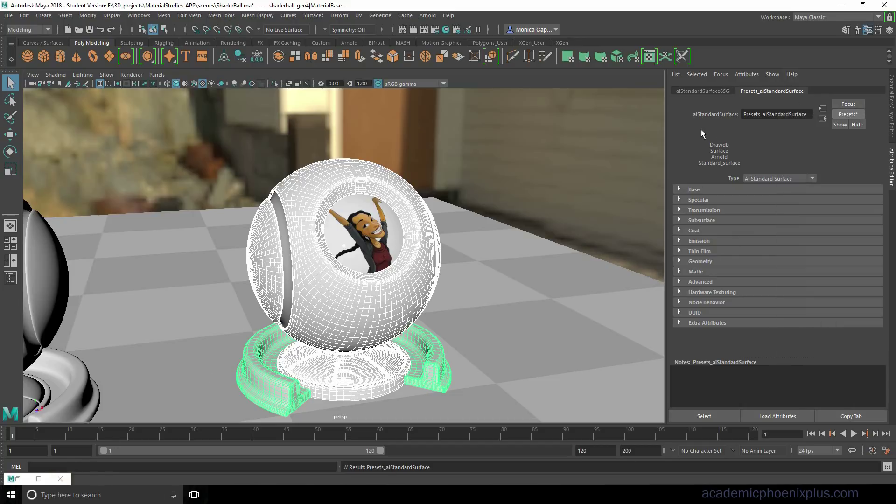
# Replace the material with the Balloon preset and restore the Arnold RenderView.
pyautogui.click(853, 112)
pyautogui.moveTo(854, 142)
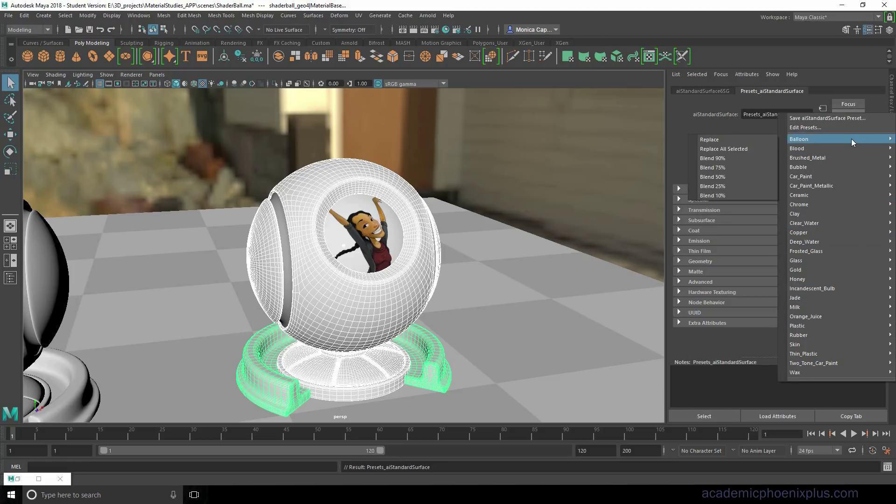
pyautogui.moveTo(817, 348)
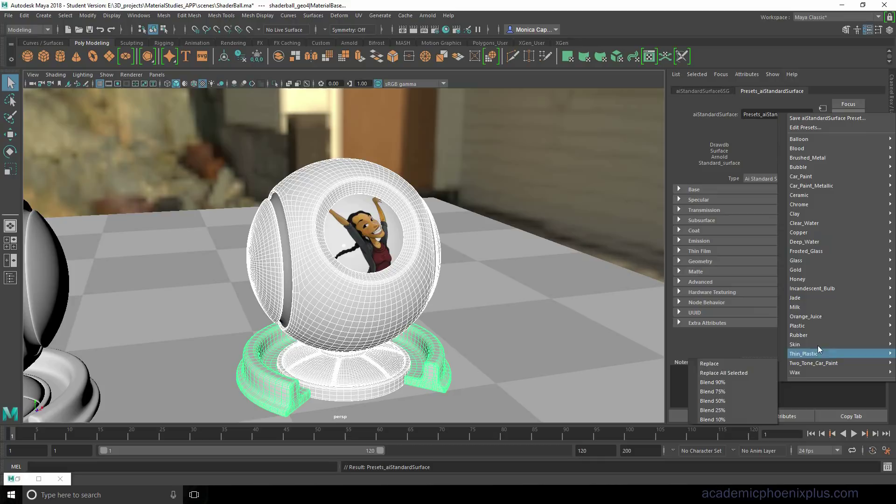
pyautogui.moveTo(816, 139)
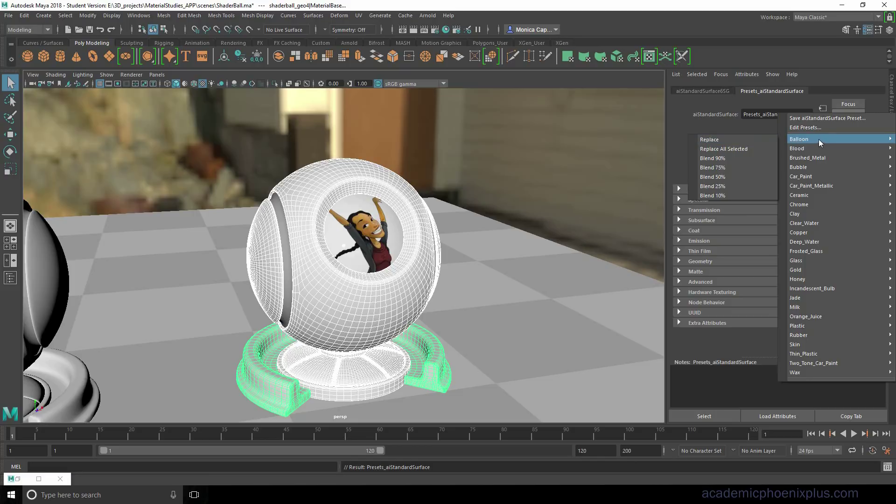
pyautogui.click(746, 139)
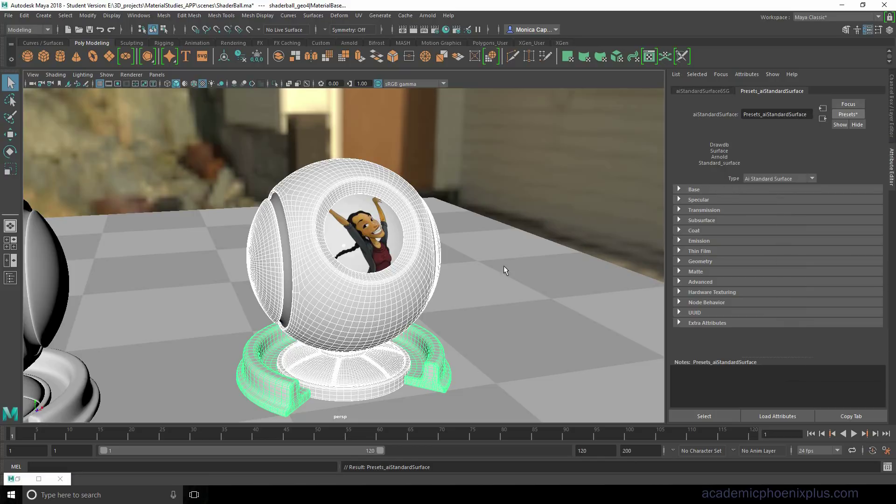
pyautogui.click(17, 480)
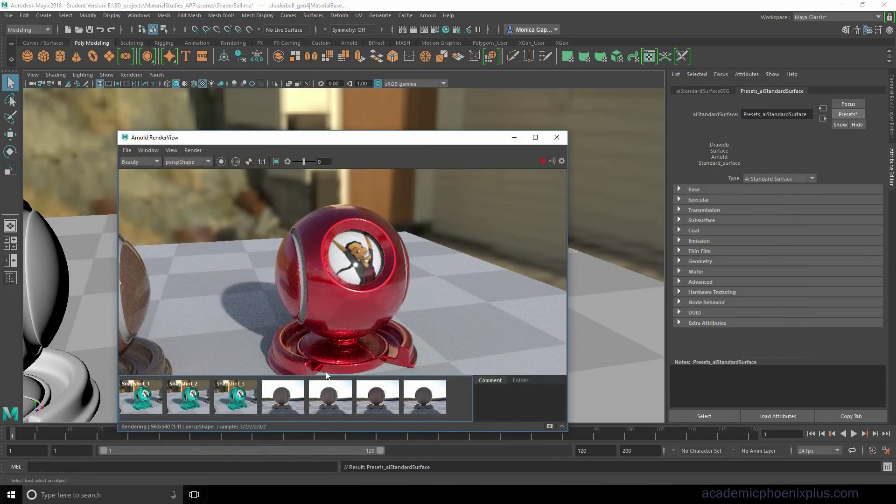
# Expand the Base, Specular and Transmission sections and apply the Blood preset to the material.
pyautogui.click(695, 189)
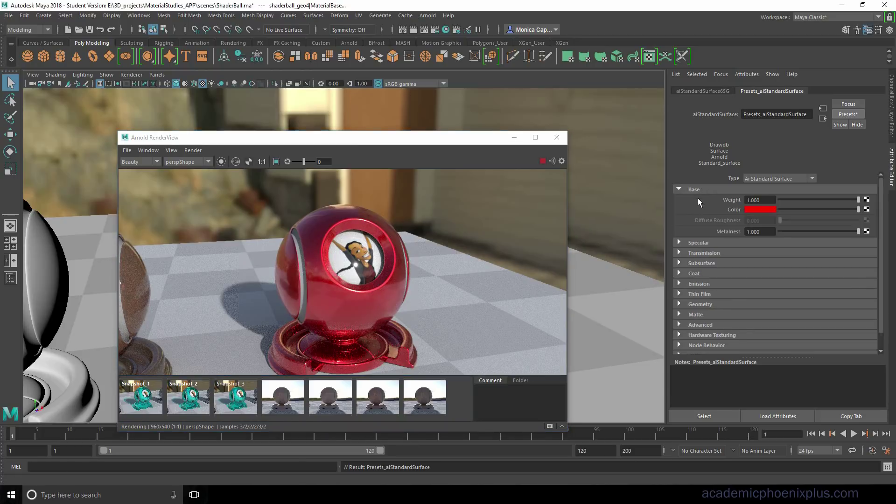
pyautogui.click(698, 243)
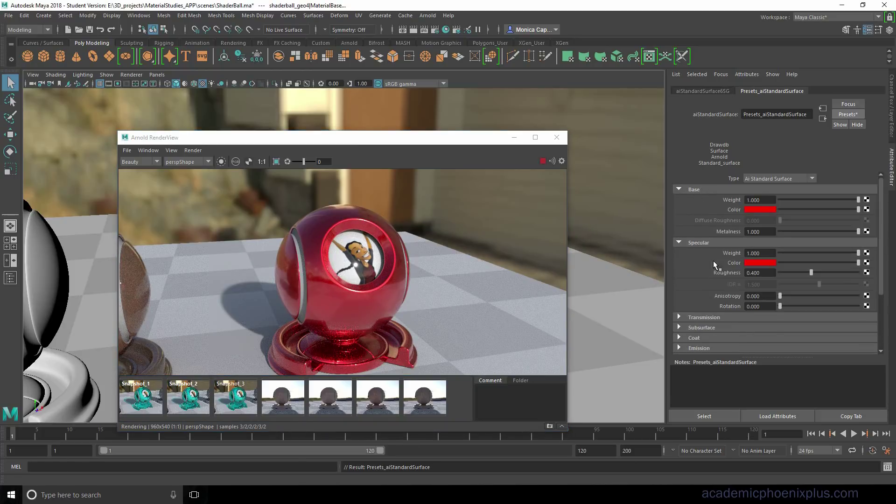
pyautogui.click(702, 318)
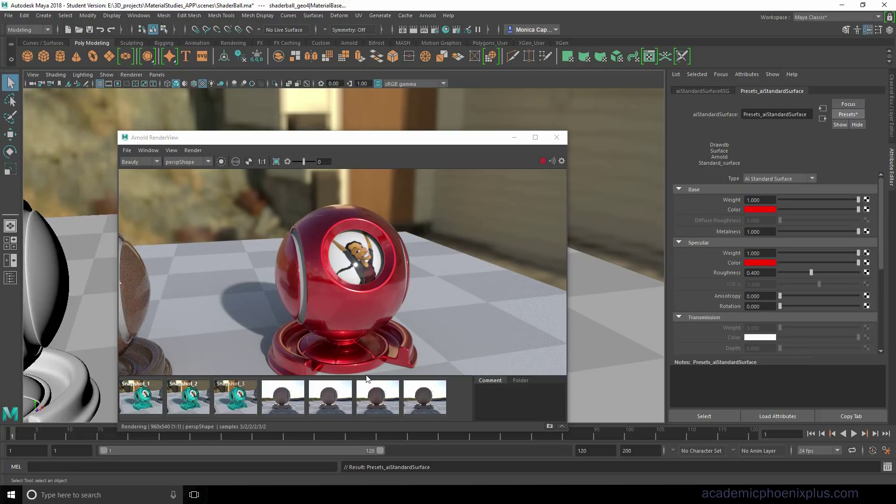
pyautogui.click(848, 115)
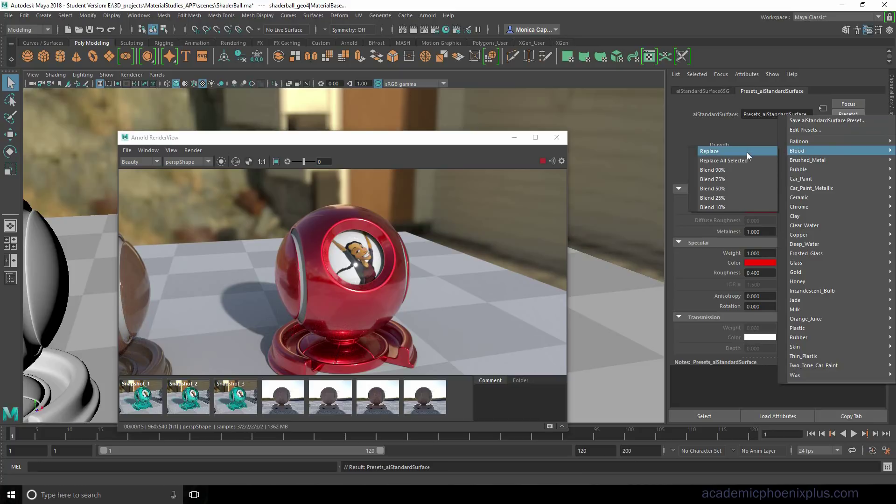
pyautogui.click(747, 152)
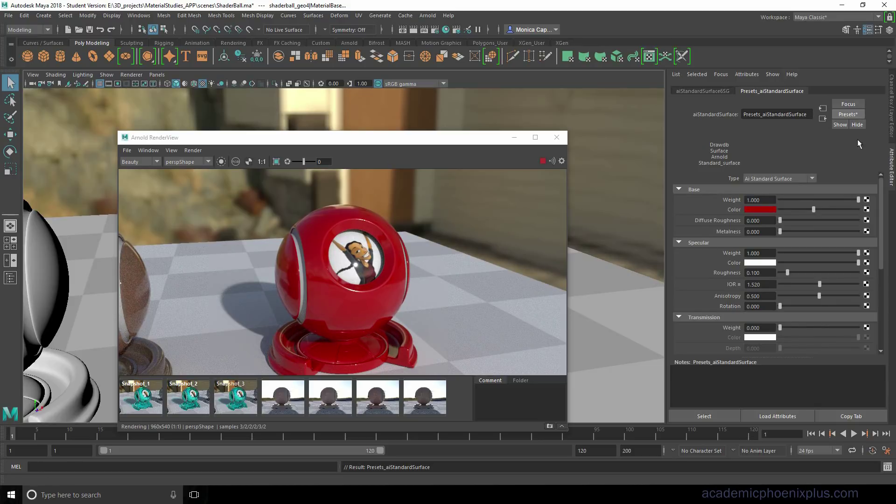
# Replace the material with the Chrome preset and raise Specular Roughness to 0.319.
pyautogui.click(860, 115)
pyautogui.moveTo(825, 208)
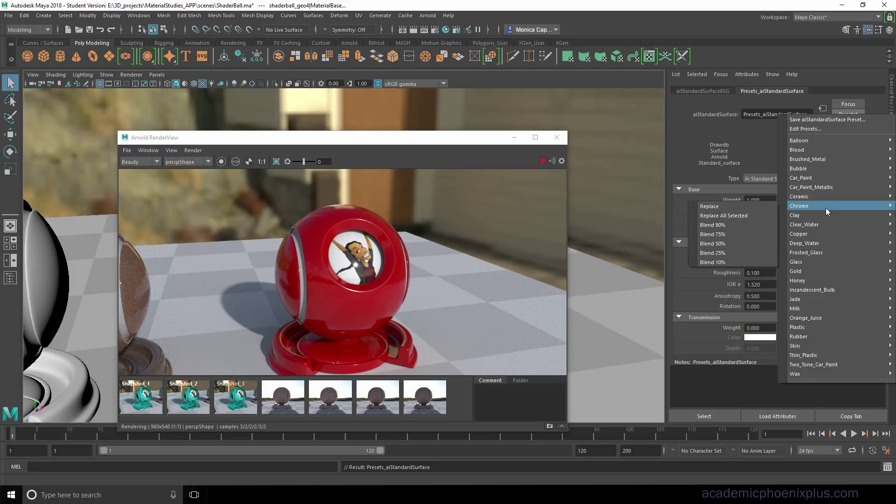
pyautogui.click(735, 205)
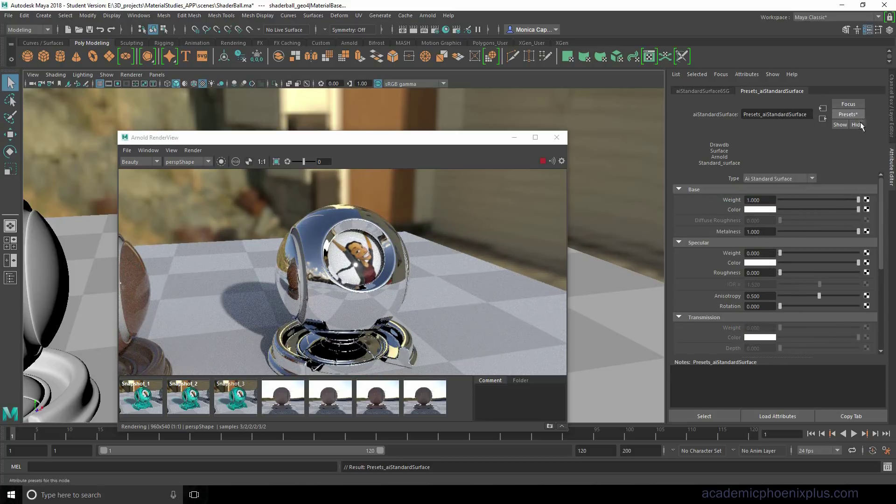
pyautogui.moveTo(780, 271); pyautogui.dragTo(805, 270)
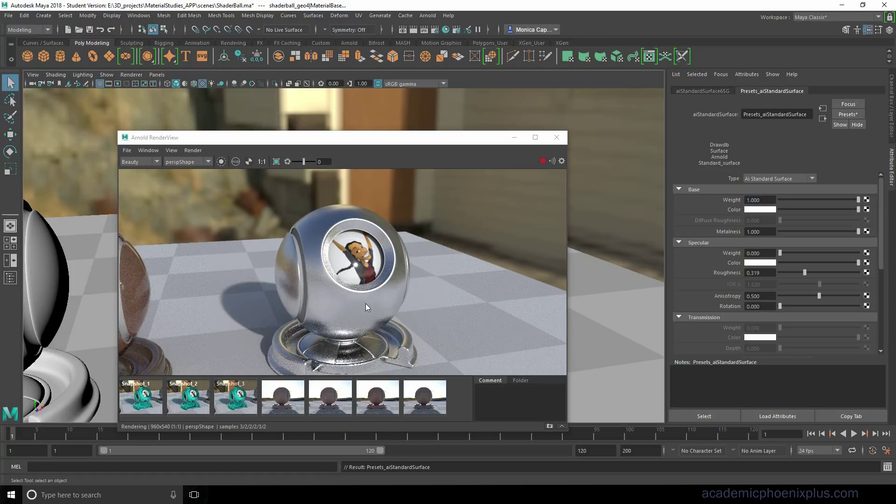
# Replace the MaterialSphere's material with the Gold preset and review its attributes.
pyautogui.click(850, 114)
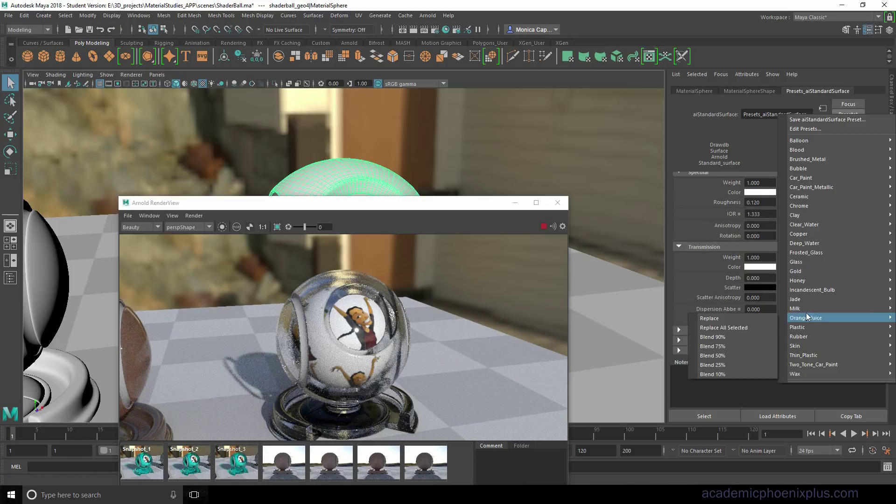
pyautogui.moveTo(811, 271)
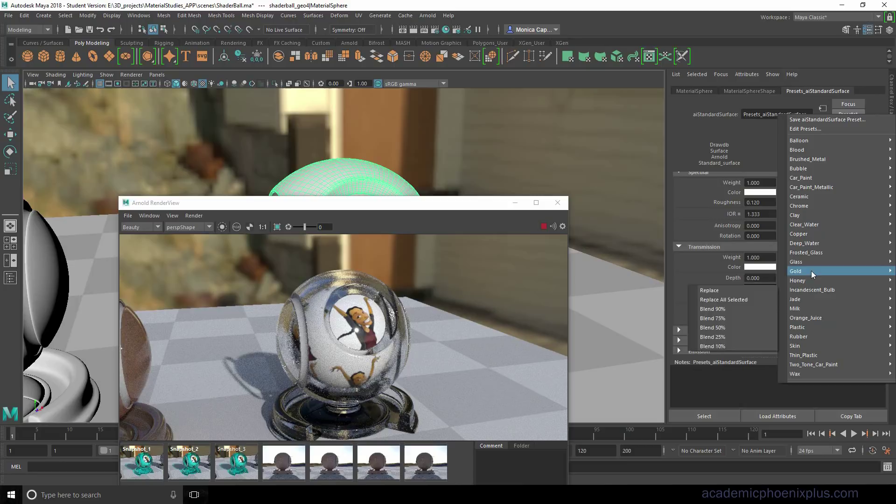
pyautogui.click(766, 272)
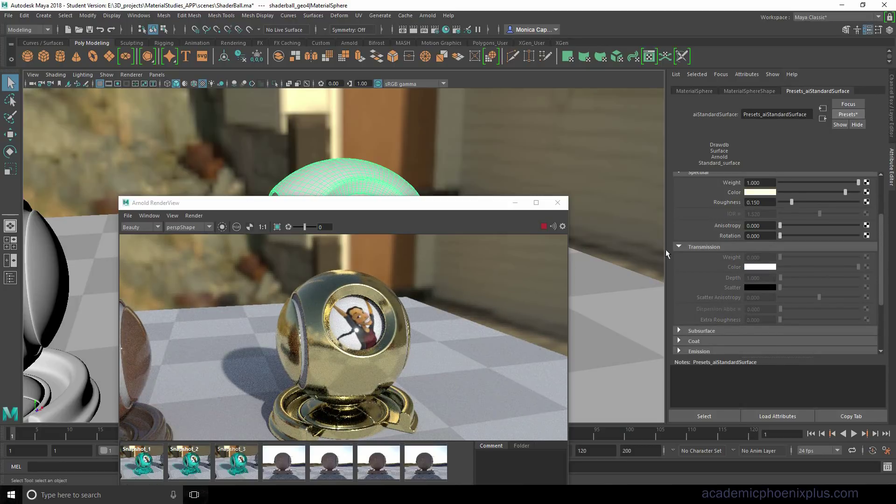
pyautogui.moveTo(883, 245); pyautogui.dragTo(889, 205)
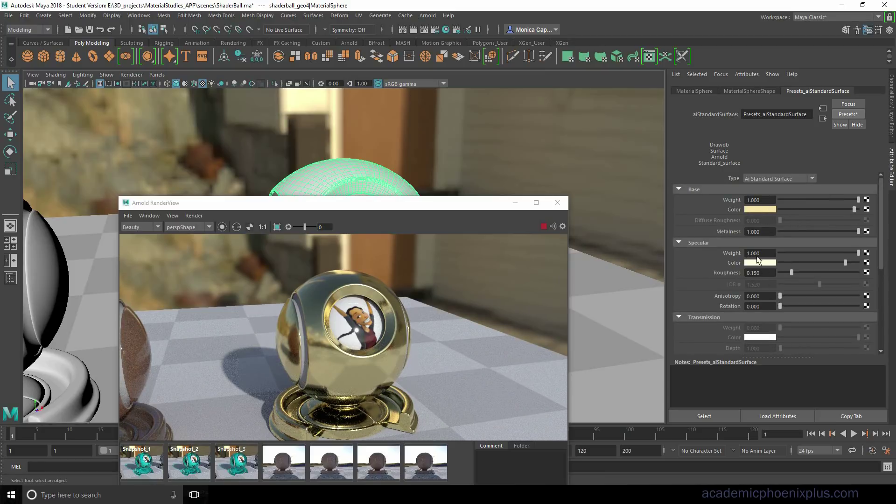
pyautogui.moveTo(883, 249); pyautogui.dragTo(640, 271)
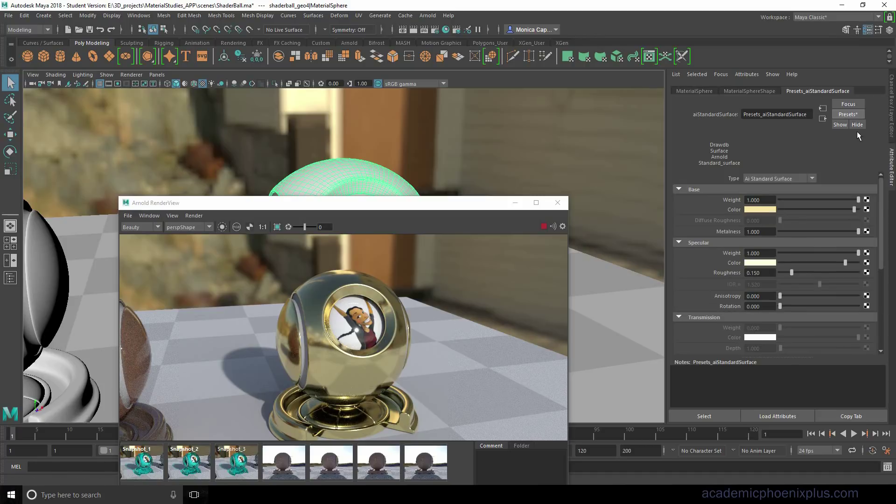
# Switch the material to the Milk preset and inspect its Subsurface settings.
pyautogui.click(851, 115)
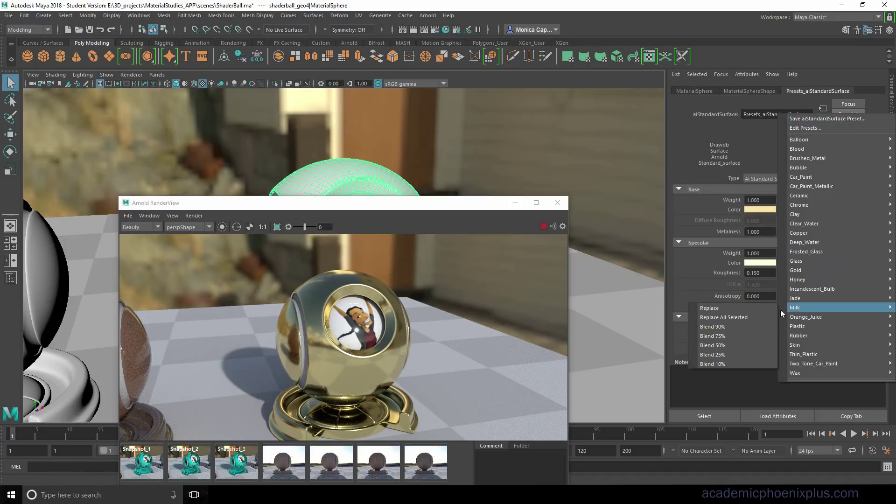
pyautogui.click(760, 309)
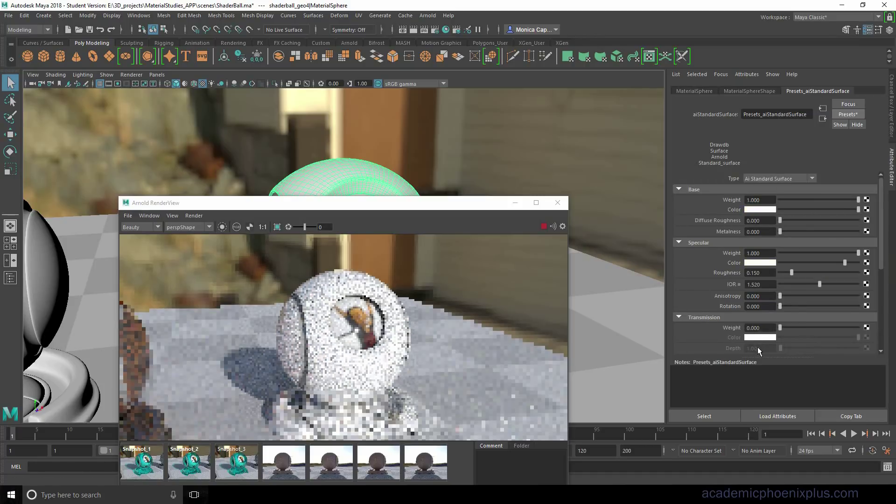
pyautogui.click(847, 114)
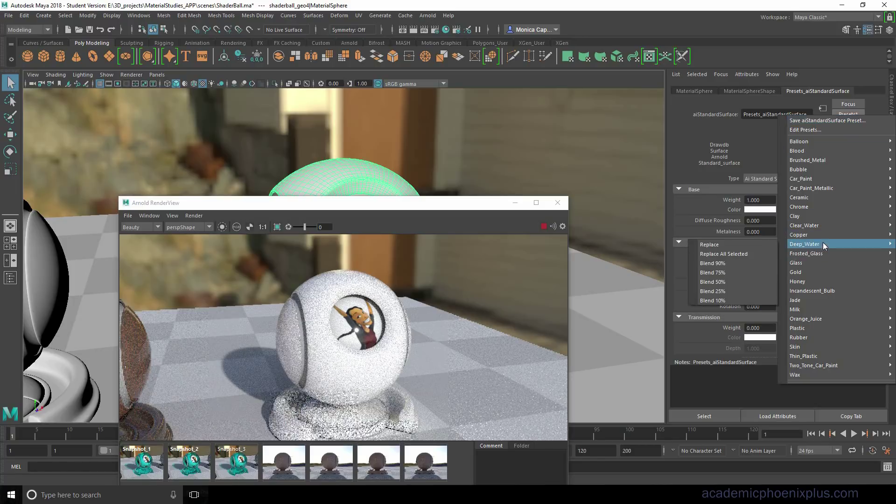
pyautogui.click(701, 121)
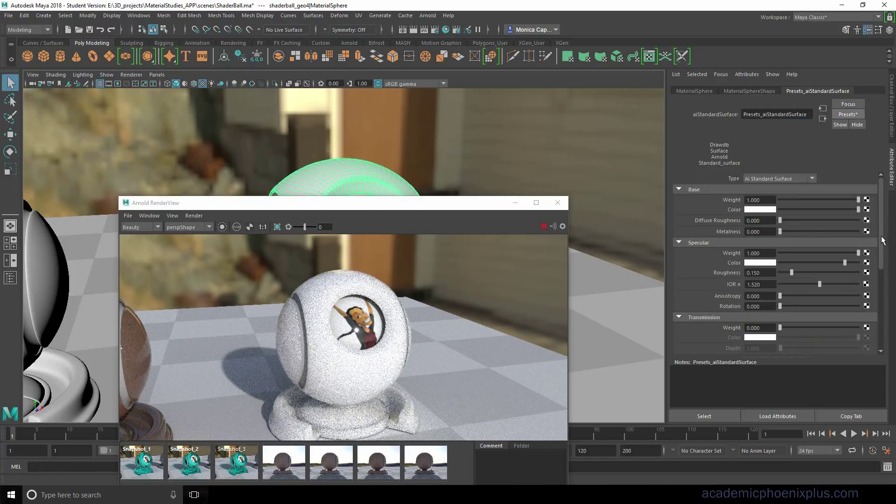
pyautogui.scroll(-5, 697, 257)
pyautogui.click(697, 257)
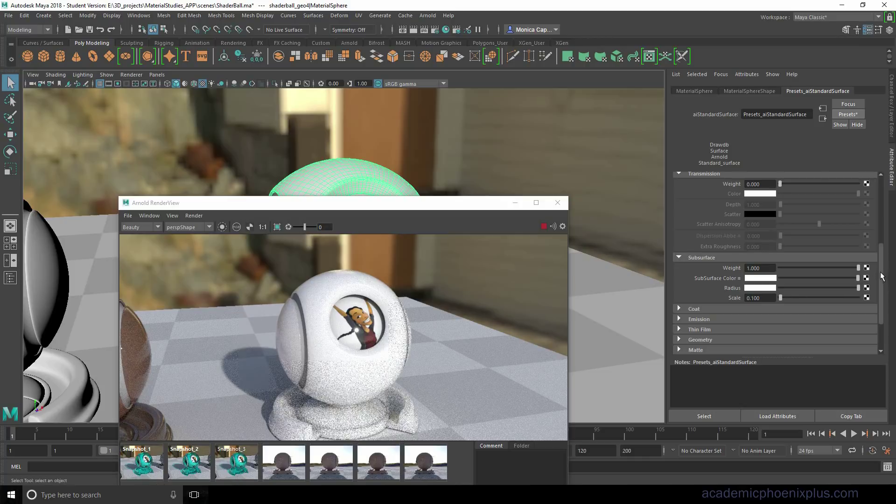
pyautogui.moveTo(881, 276); pyautogui.dragTo(881, 196)
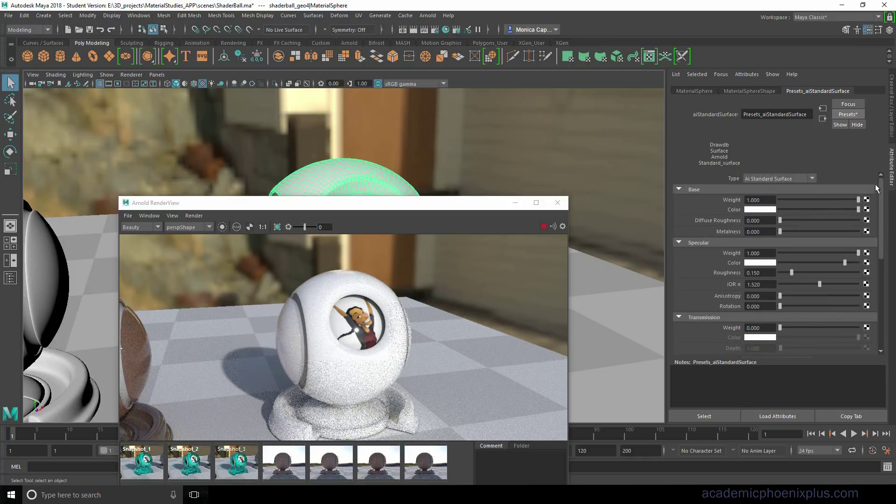
# Replace the material with the Copper preset.
pyautogui.click(848, 115)
pyautogui.moveTo(825, 232)
pyautogui.click(714, 233)
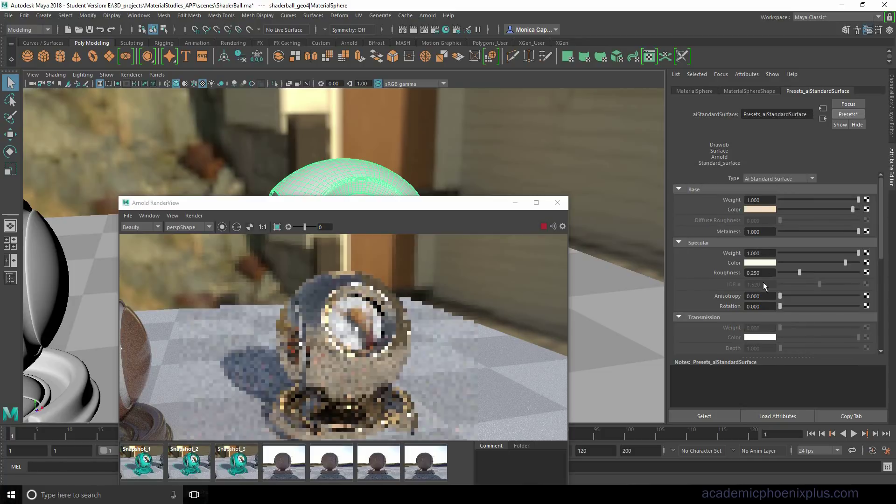
# Minimize the RenderView, dolly and orbit to frame all five shader balls, and re-render.
pyautogui.click(515, 202)
pyautogui.keyDown('alt'); pyautogui.moveTo(522, 250); pyautogui.dragTo(302, 246, button='right'); pyautogui.keyUp('alt')
pyautogui.keyDown('alt'); pyautogui.moveTo(303, 246); pyautogui.dragTo(435, 322); pyautogui.keyUp('alt')
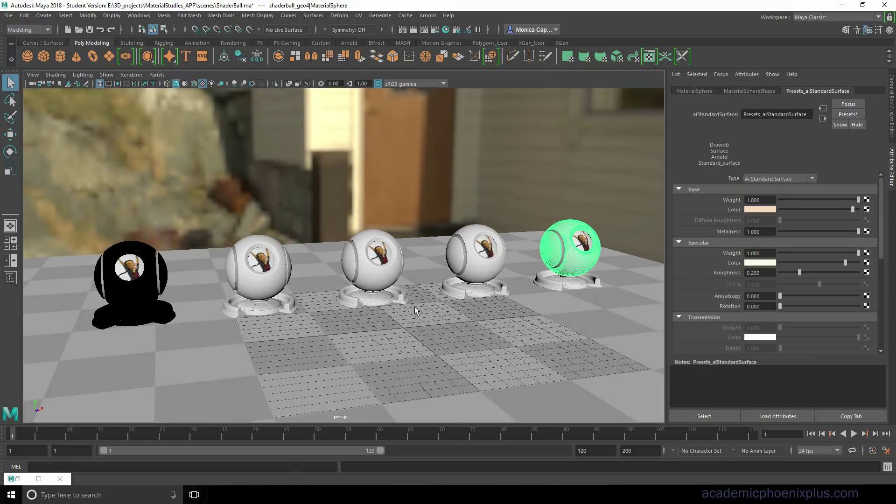
pyautogui.click(788, 115)
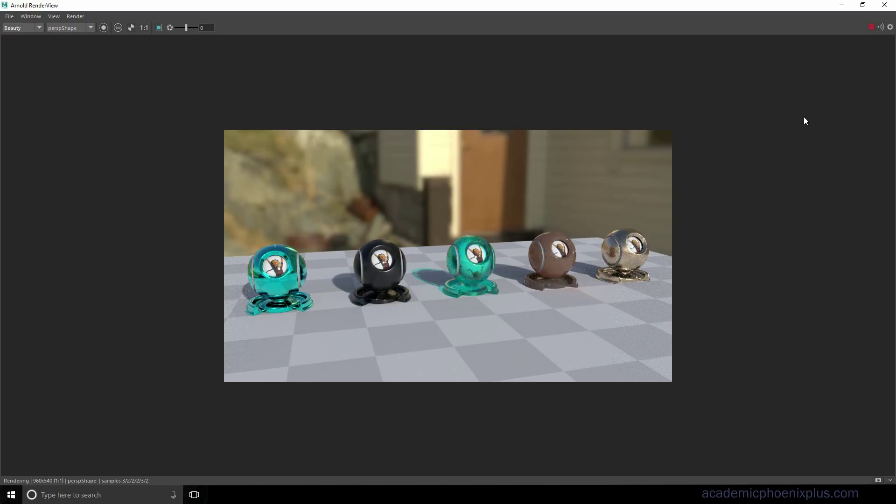
# Shrink the Arnold RenderView window to reveal the Maya scene behind it.
pyautogui.click(863, 5)
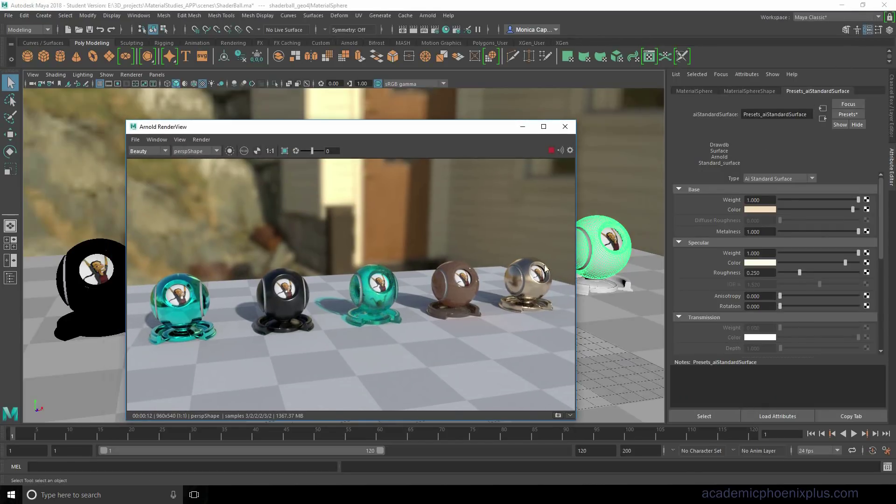